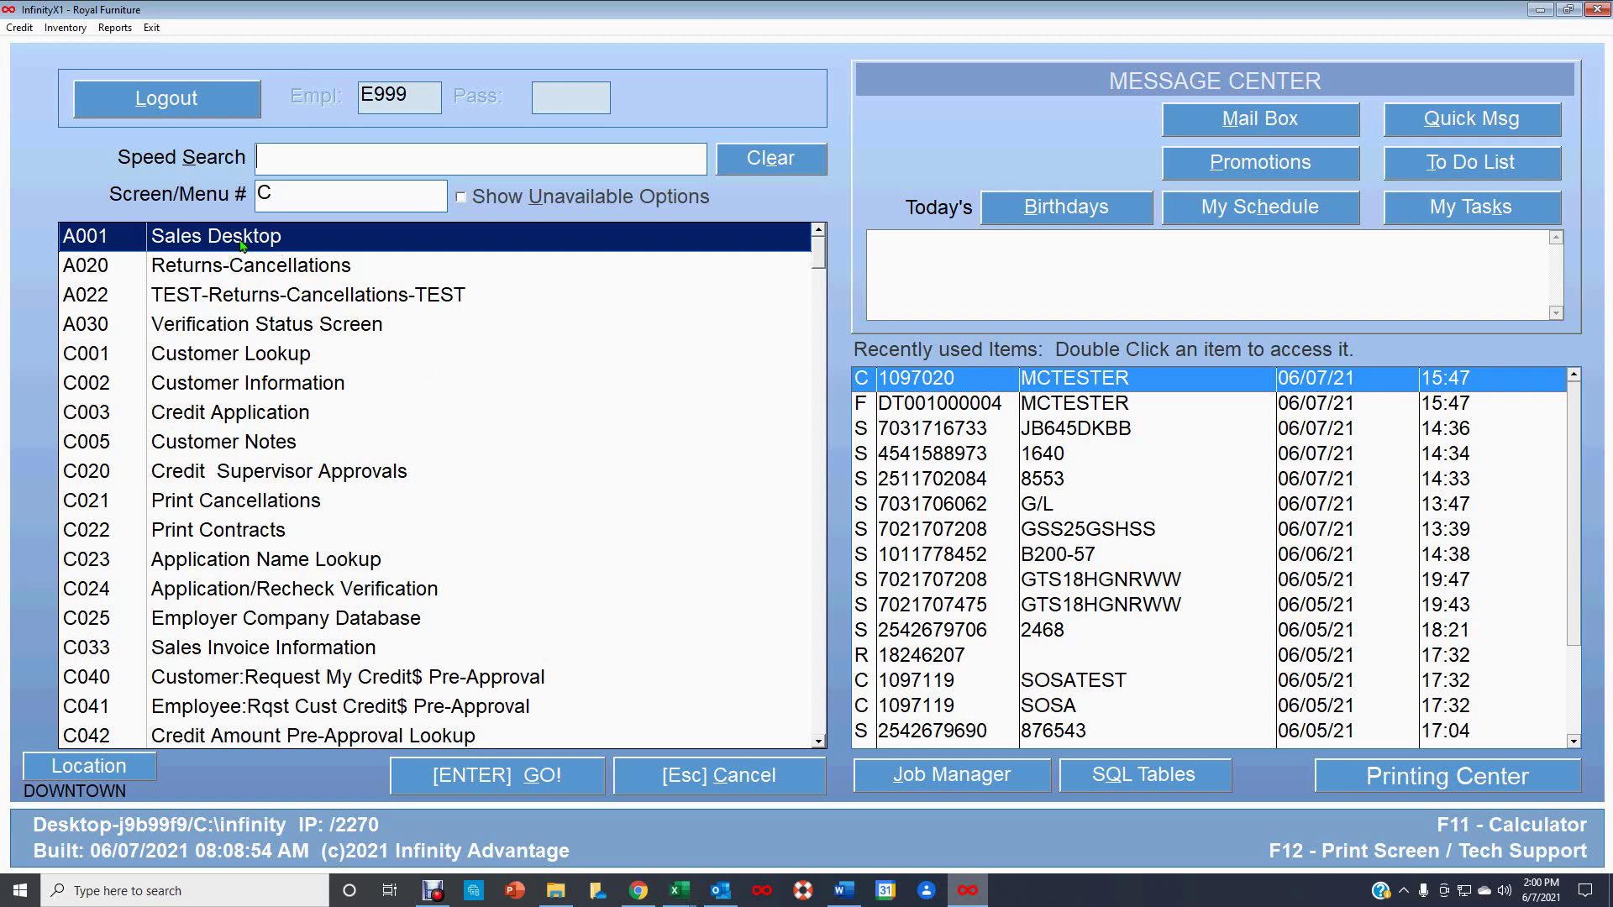
- Open the Sales Desk, sign in with the account password, and open My Sales Invoices
double_click(296, 246)
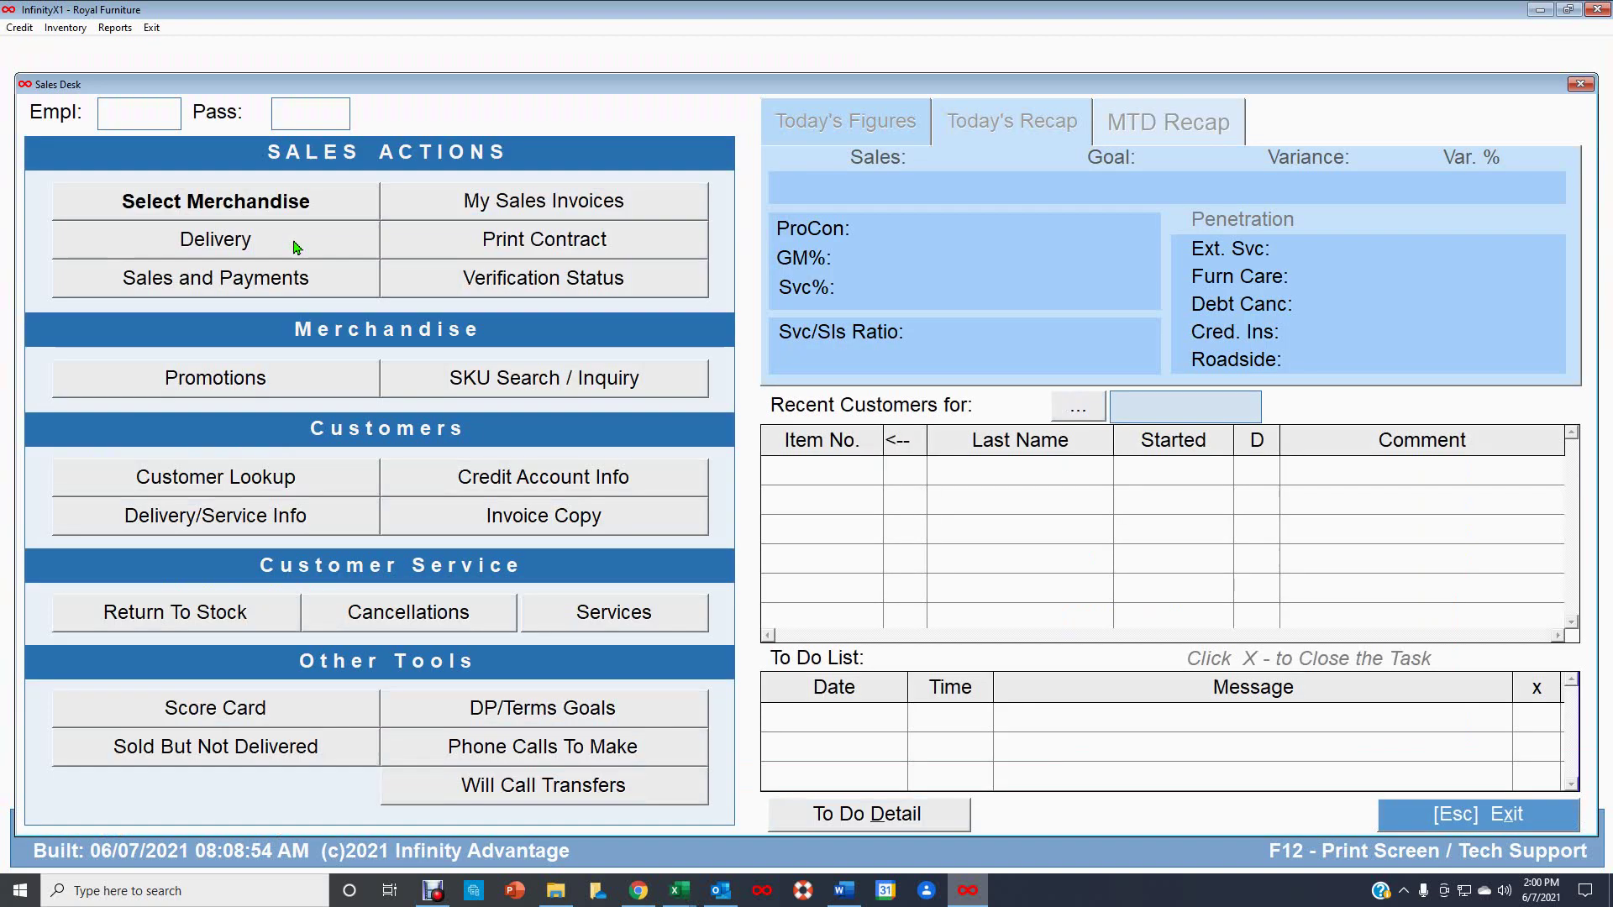
text(****)
key(Return)
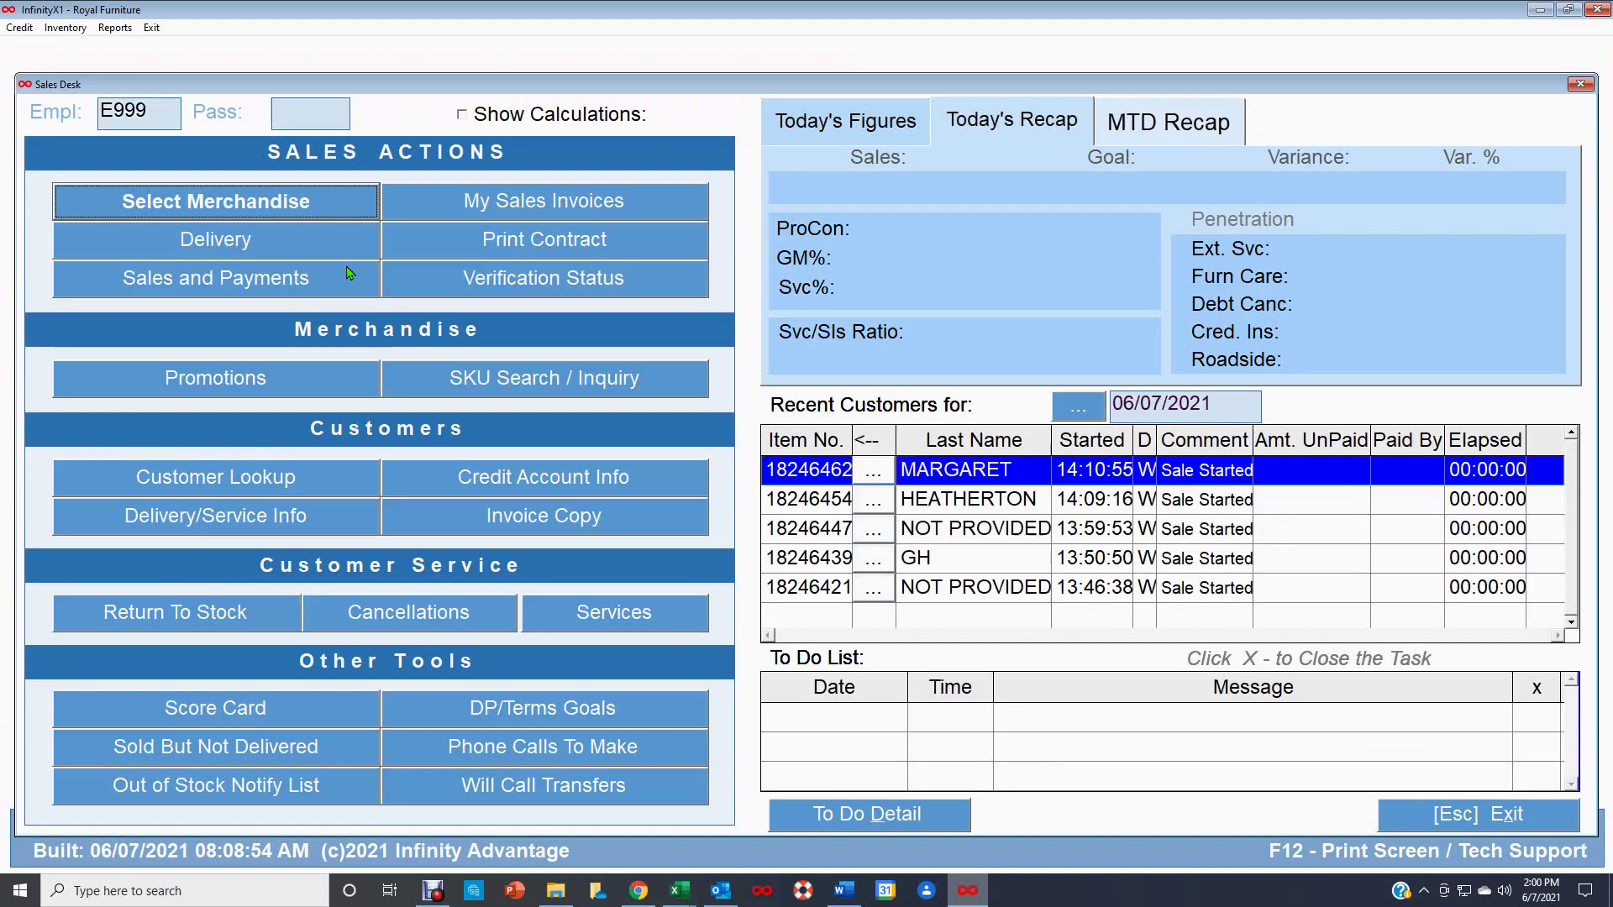
click(534, 209)
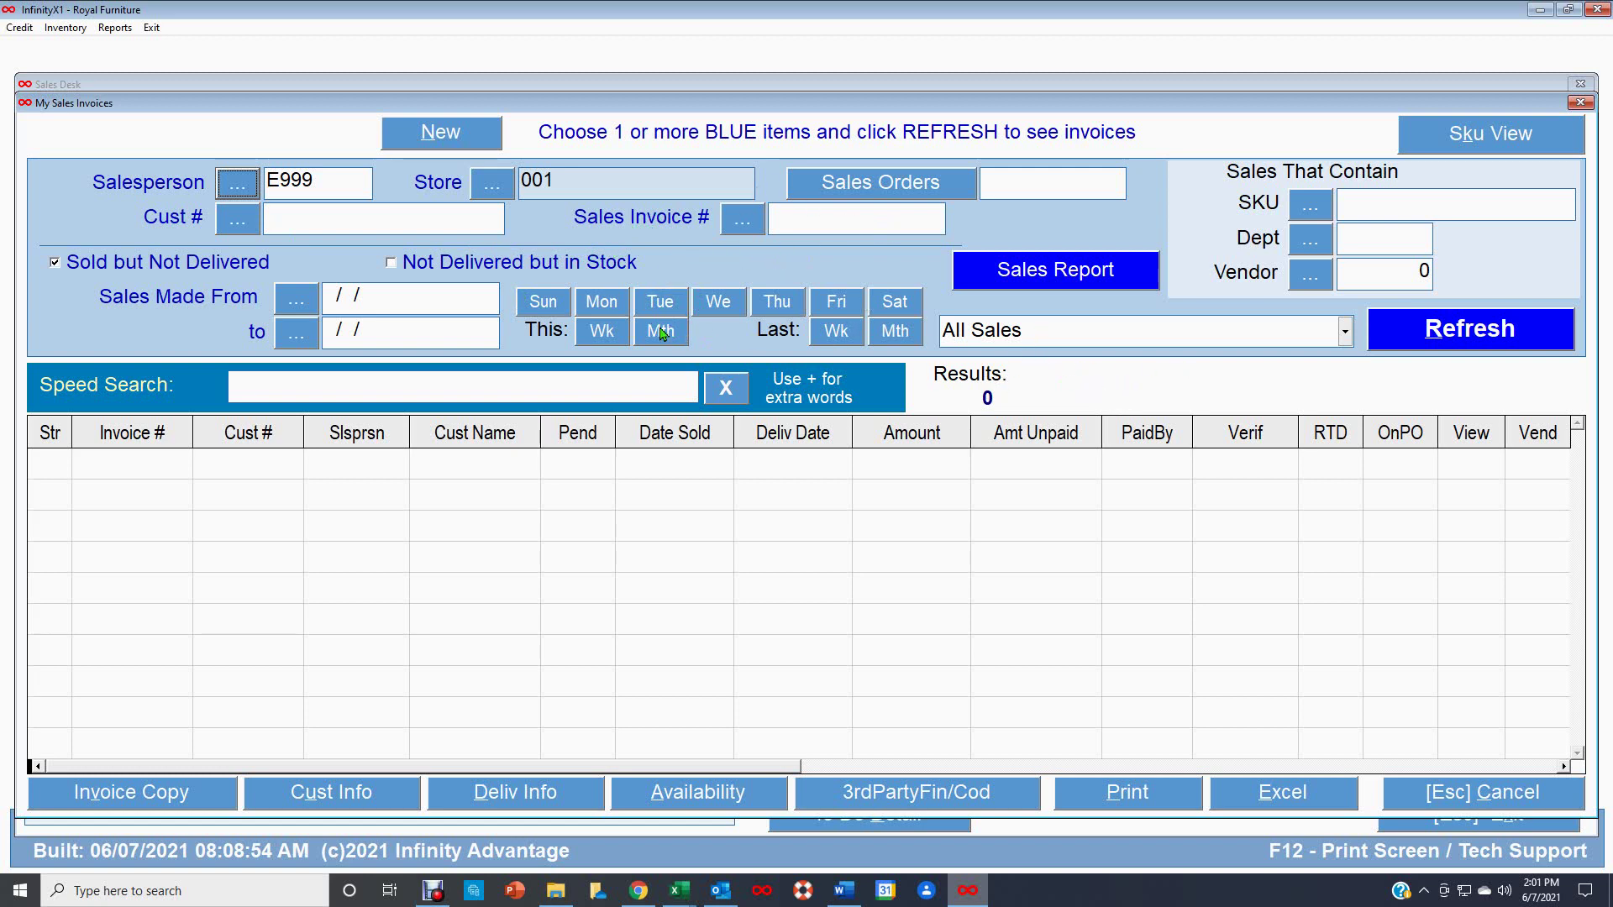
click(322, 228)
click(317, 179)
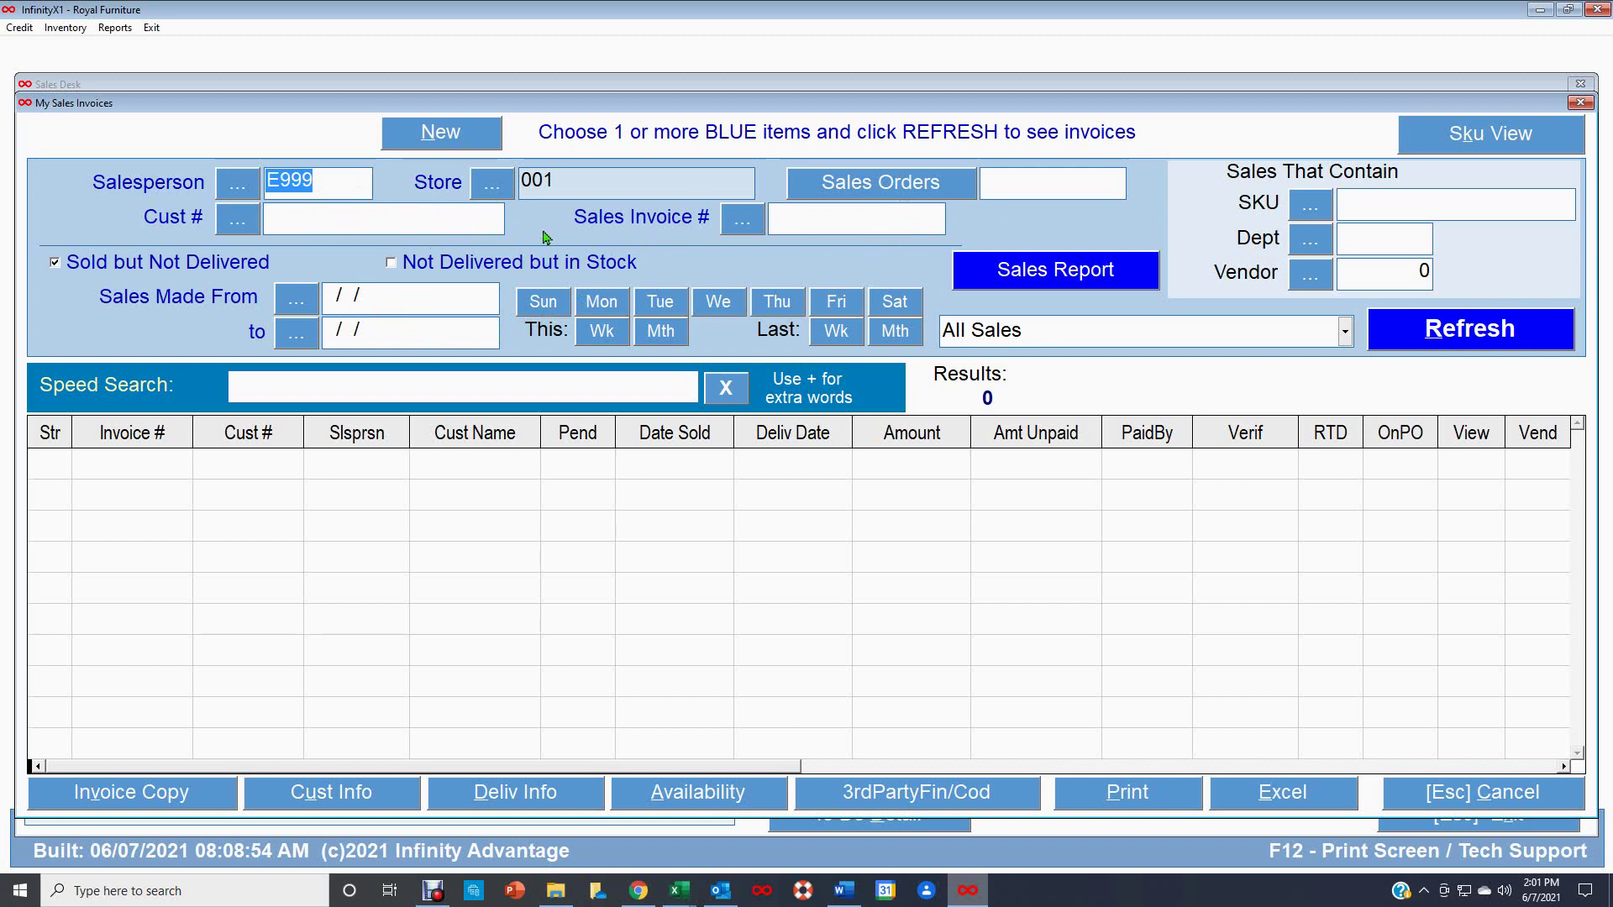
click(280, 220)
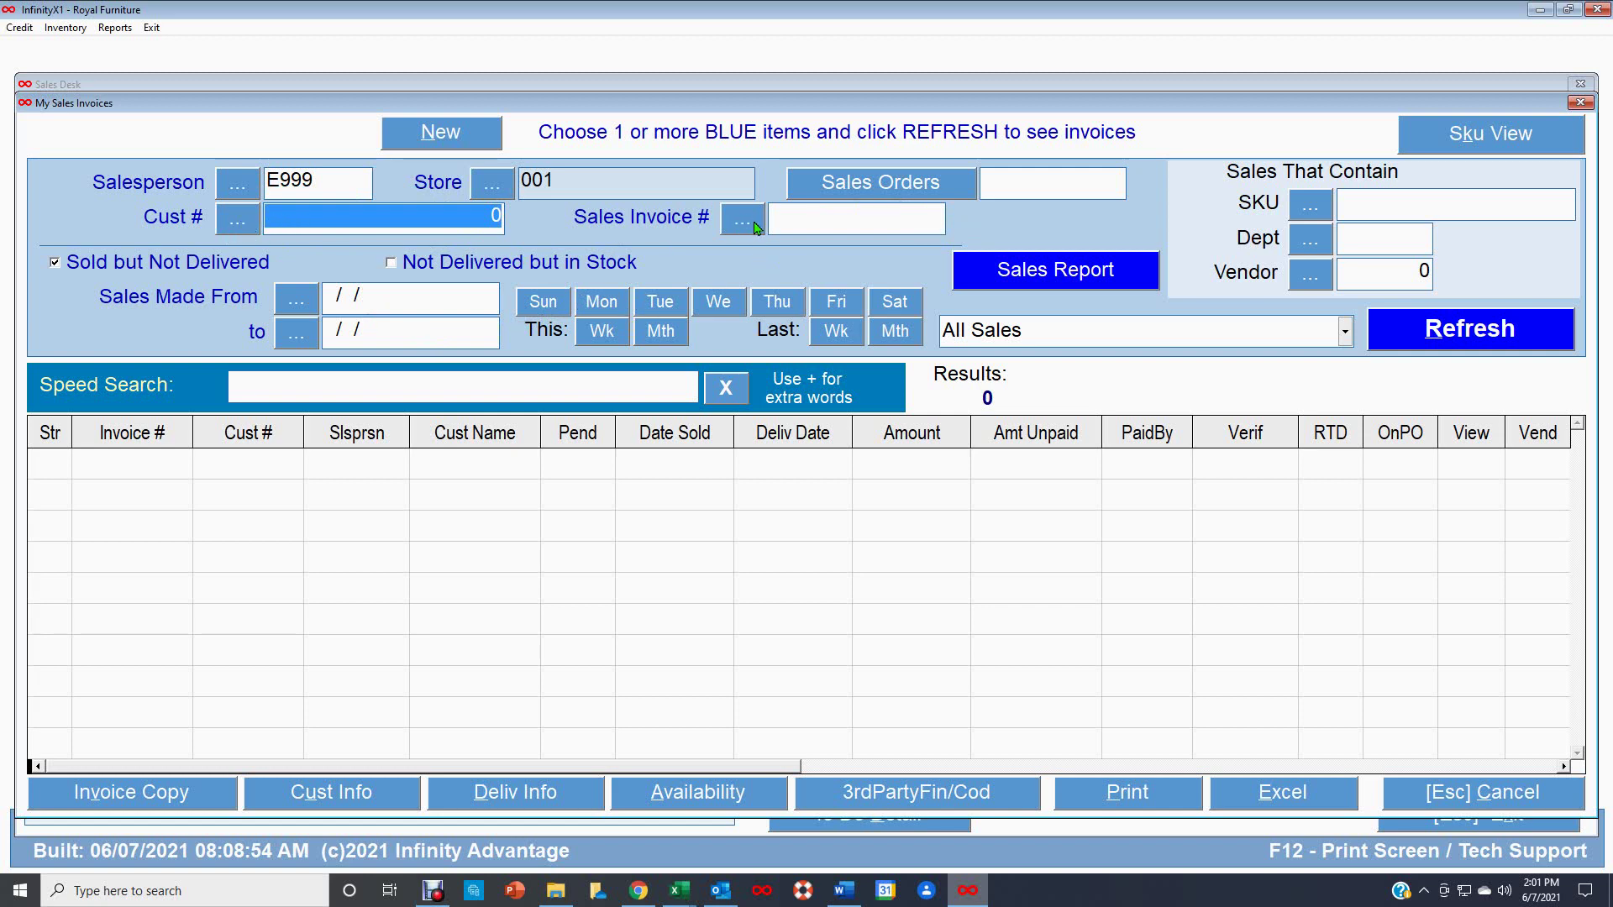
click(805, 218)
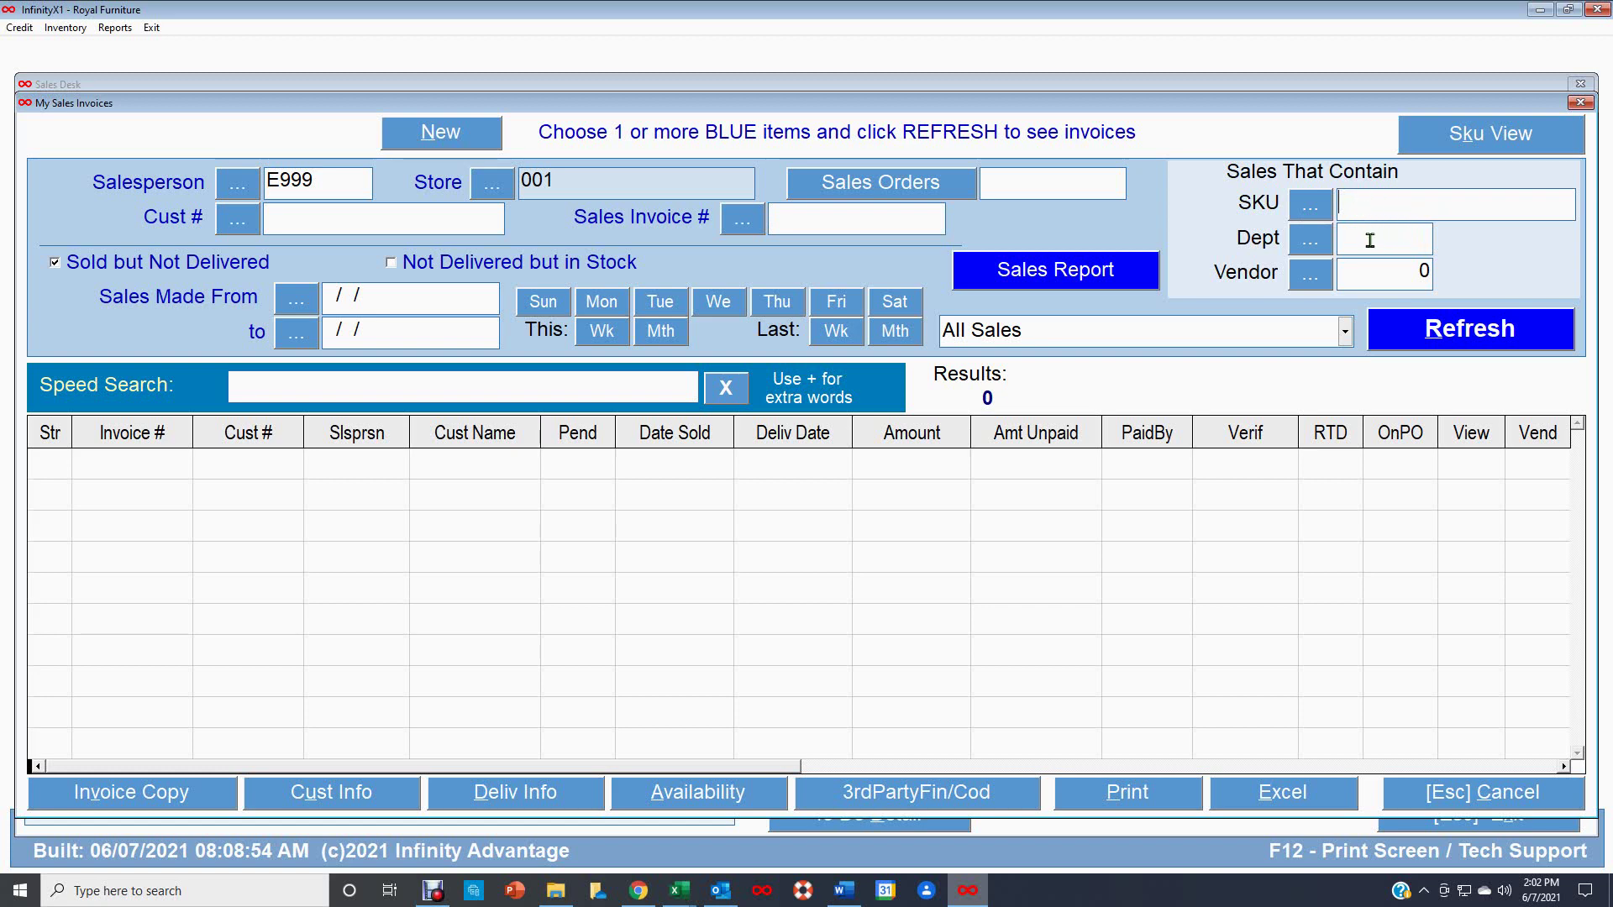
click(1359, 272)
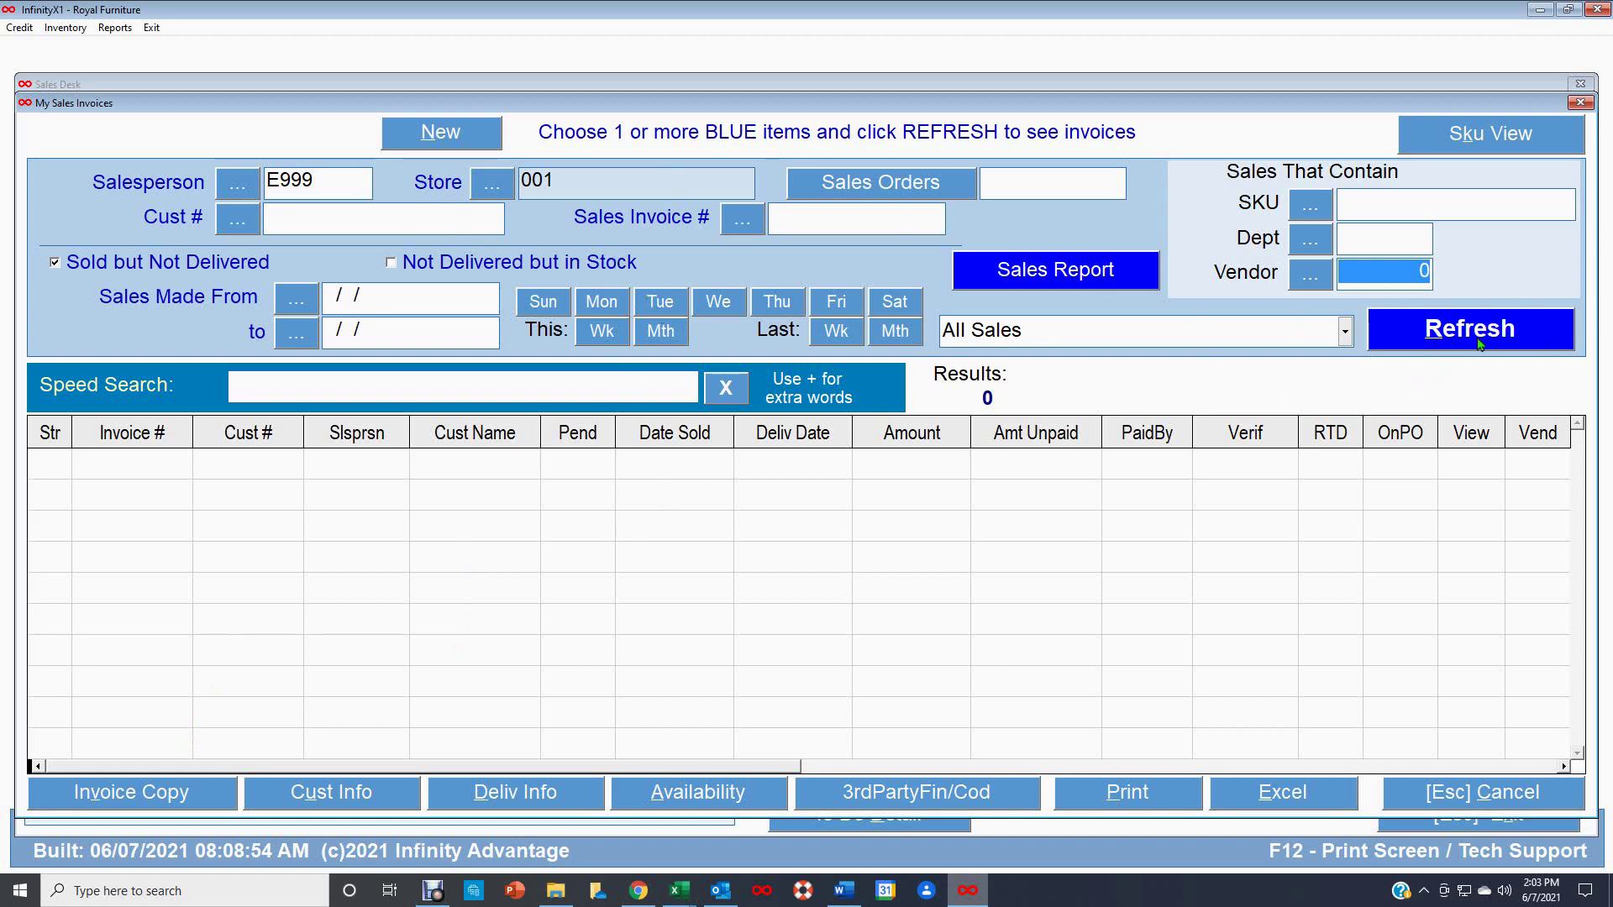
- Refresh the search to list 45 invoices, then highlight salesperson code E999
click(1480, 340)
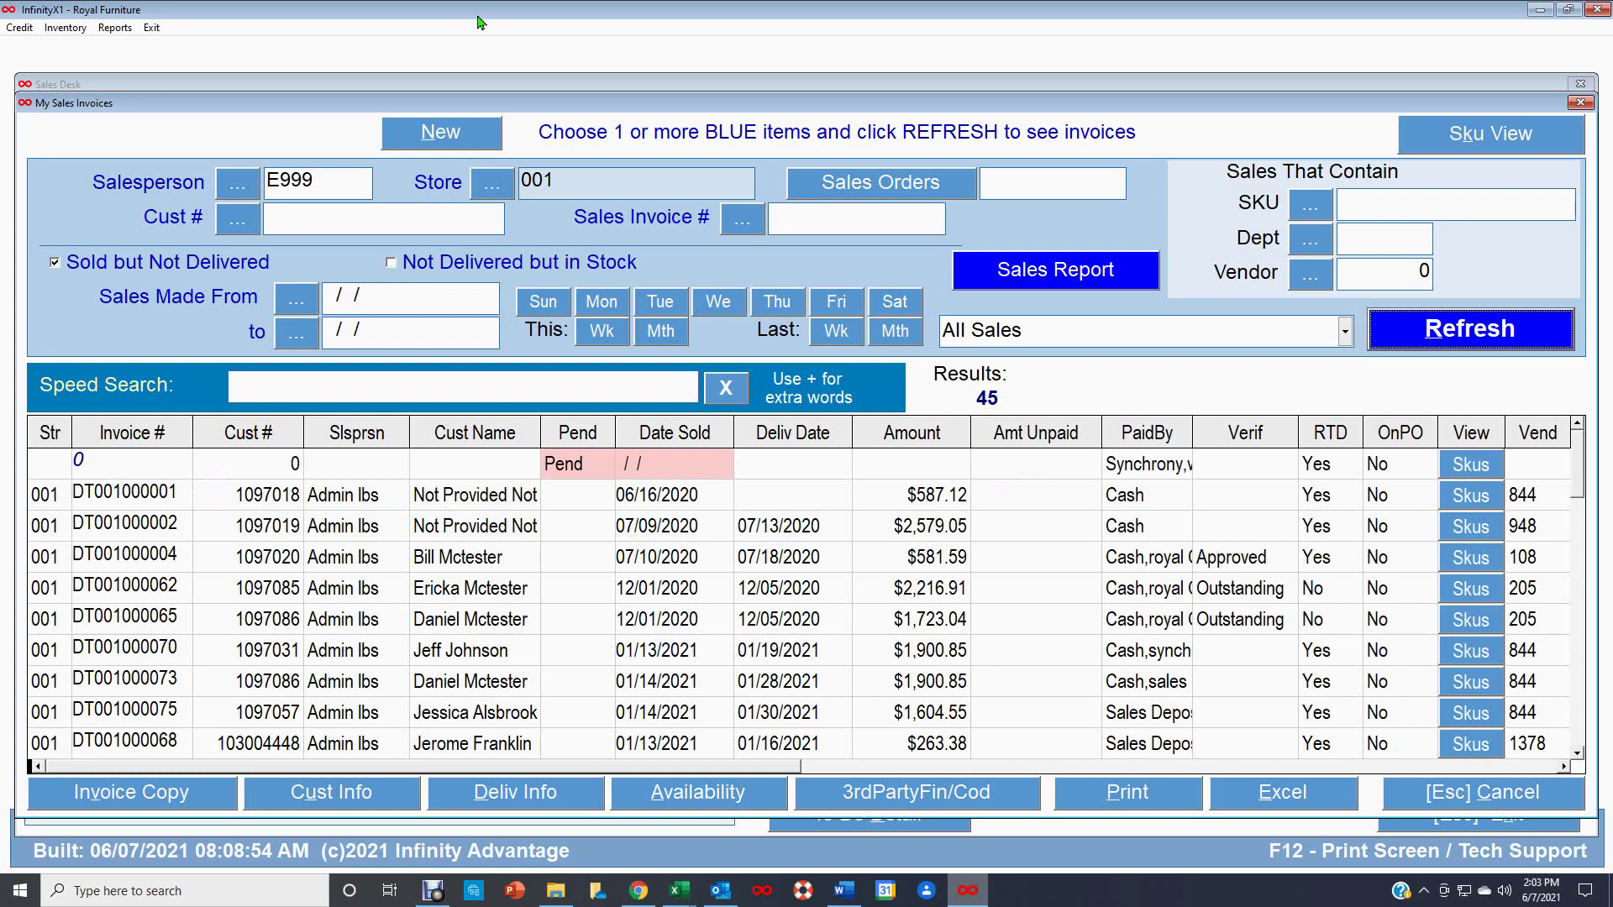
drag(324, 182, 253, 178)
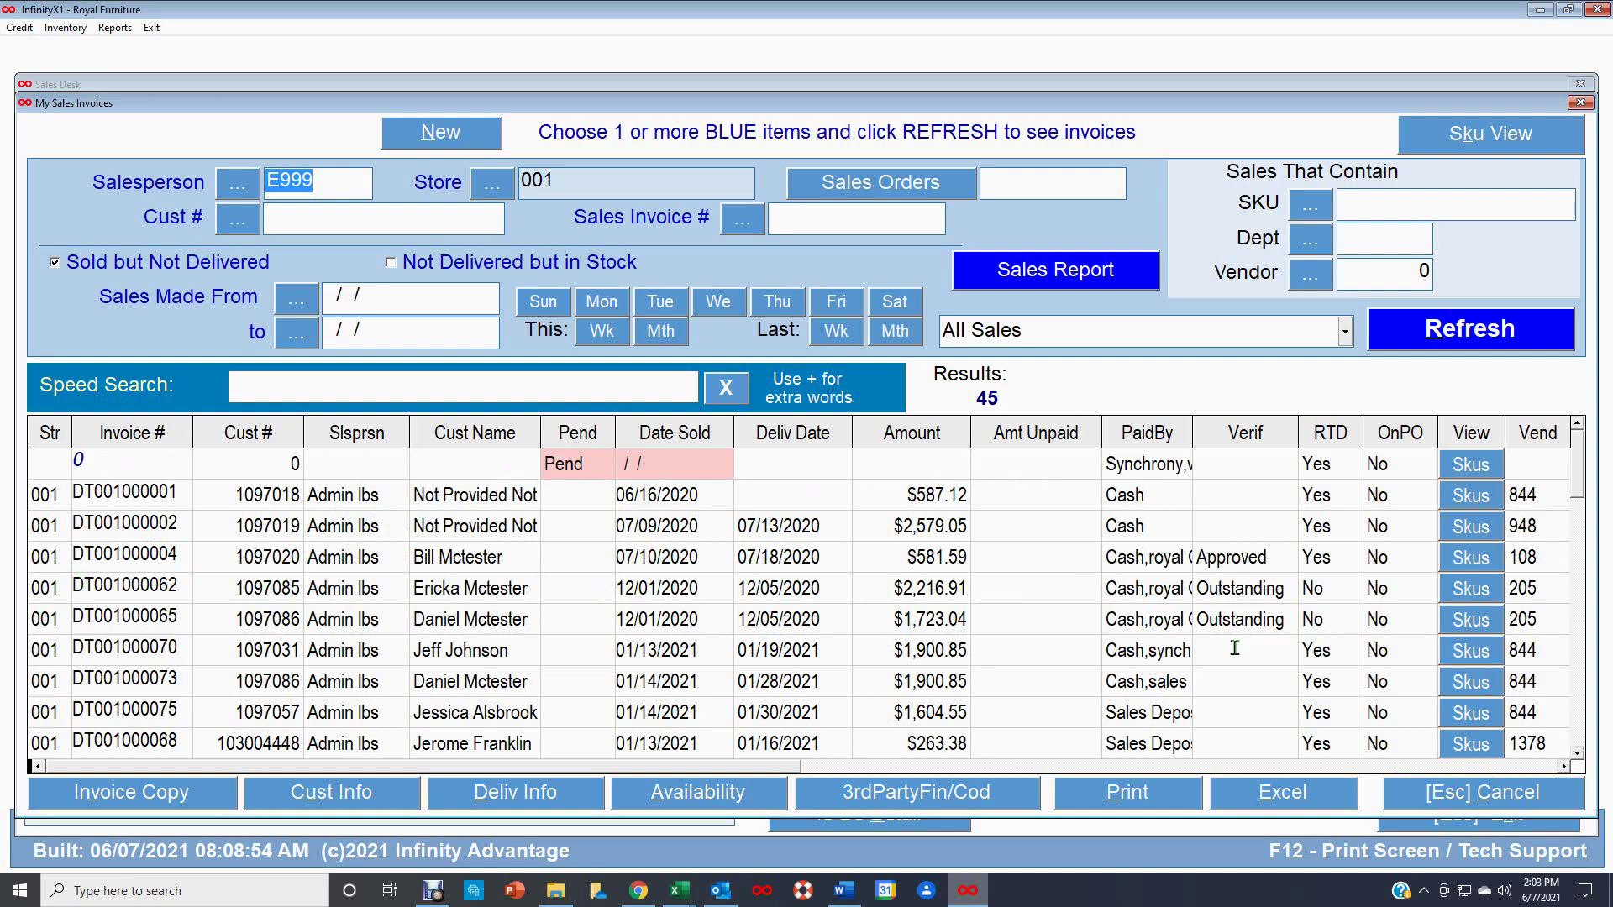
click(1577, 754)
scroll(1582, 760, down, 10)
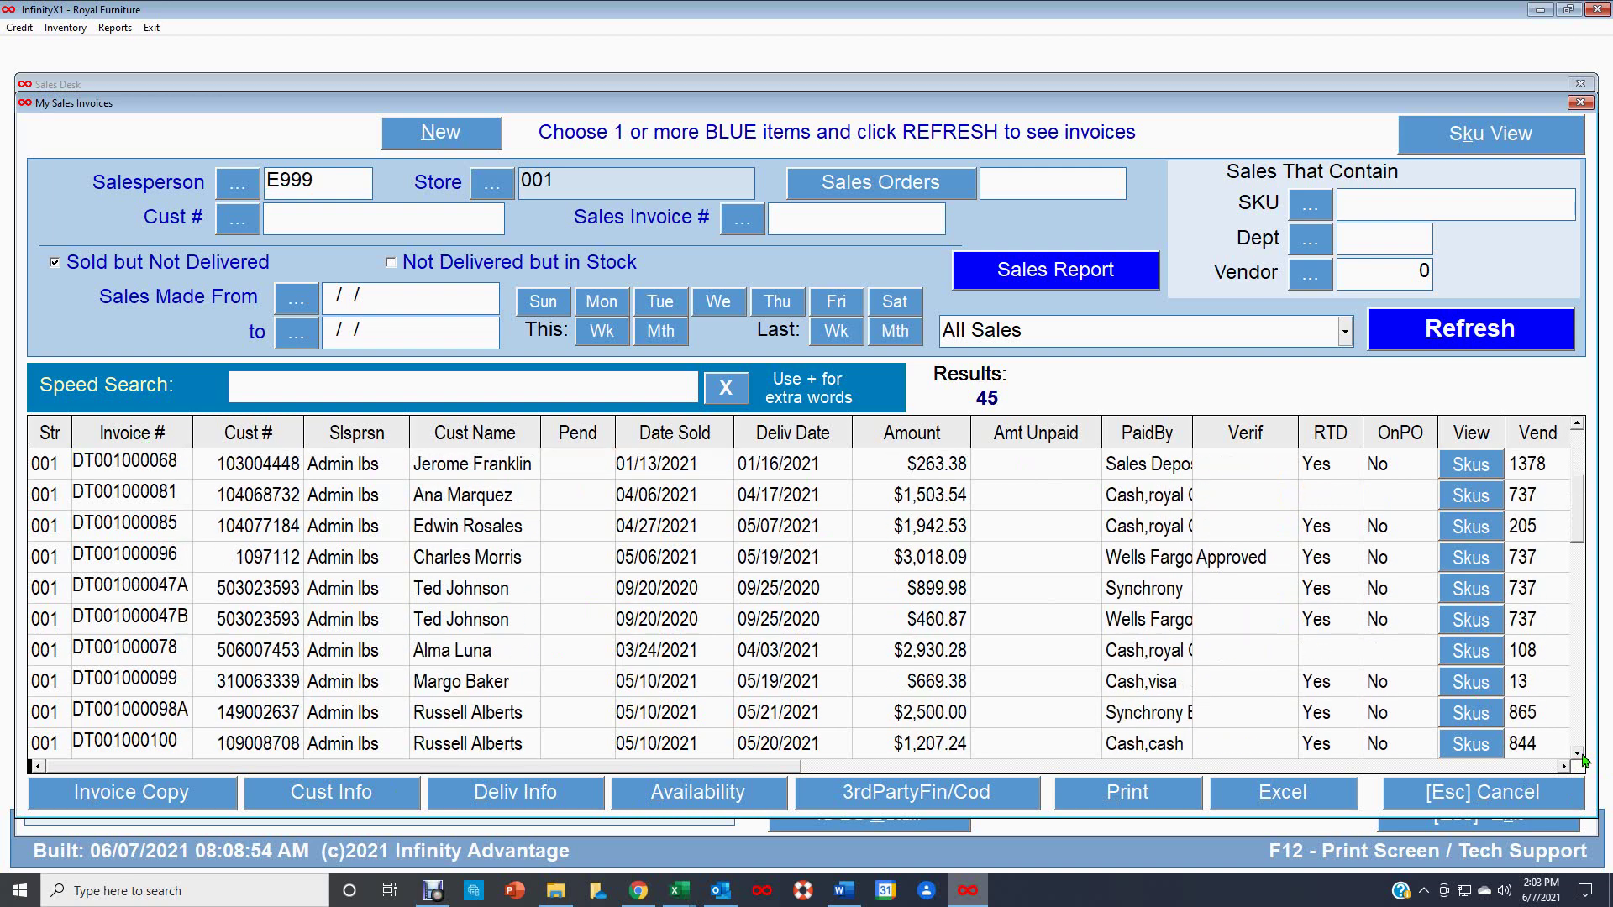
scroll(1585, 760, down, 1)
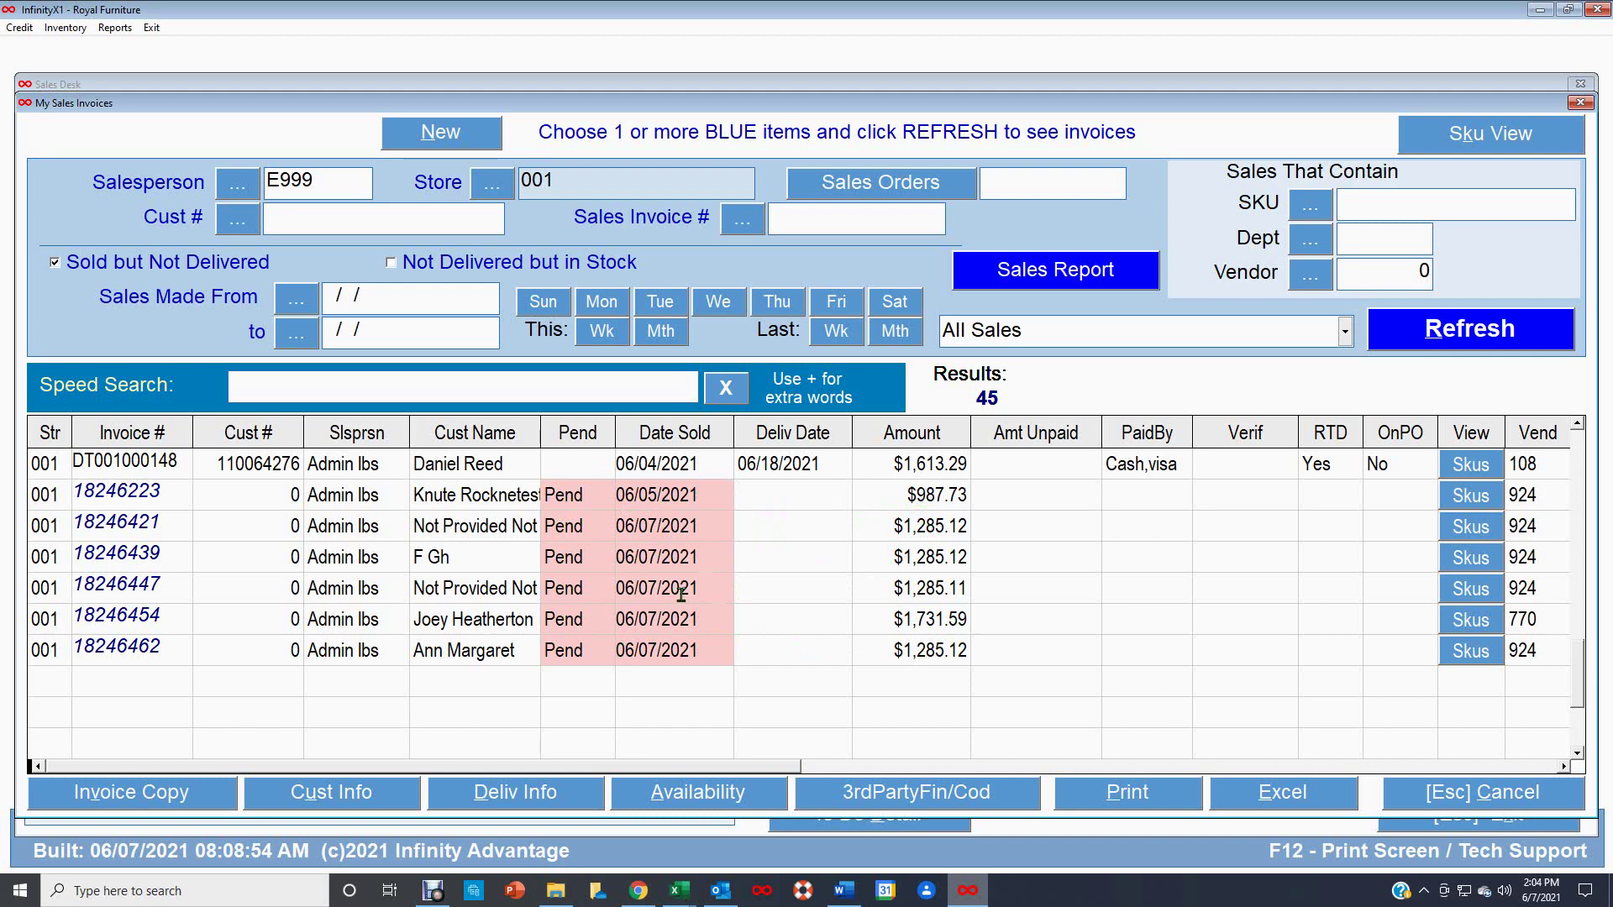
scroll(799, 605, up, 12)
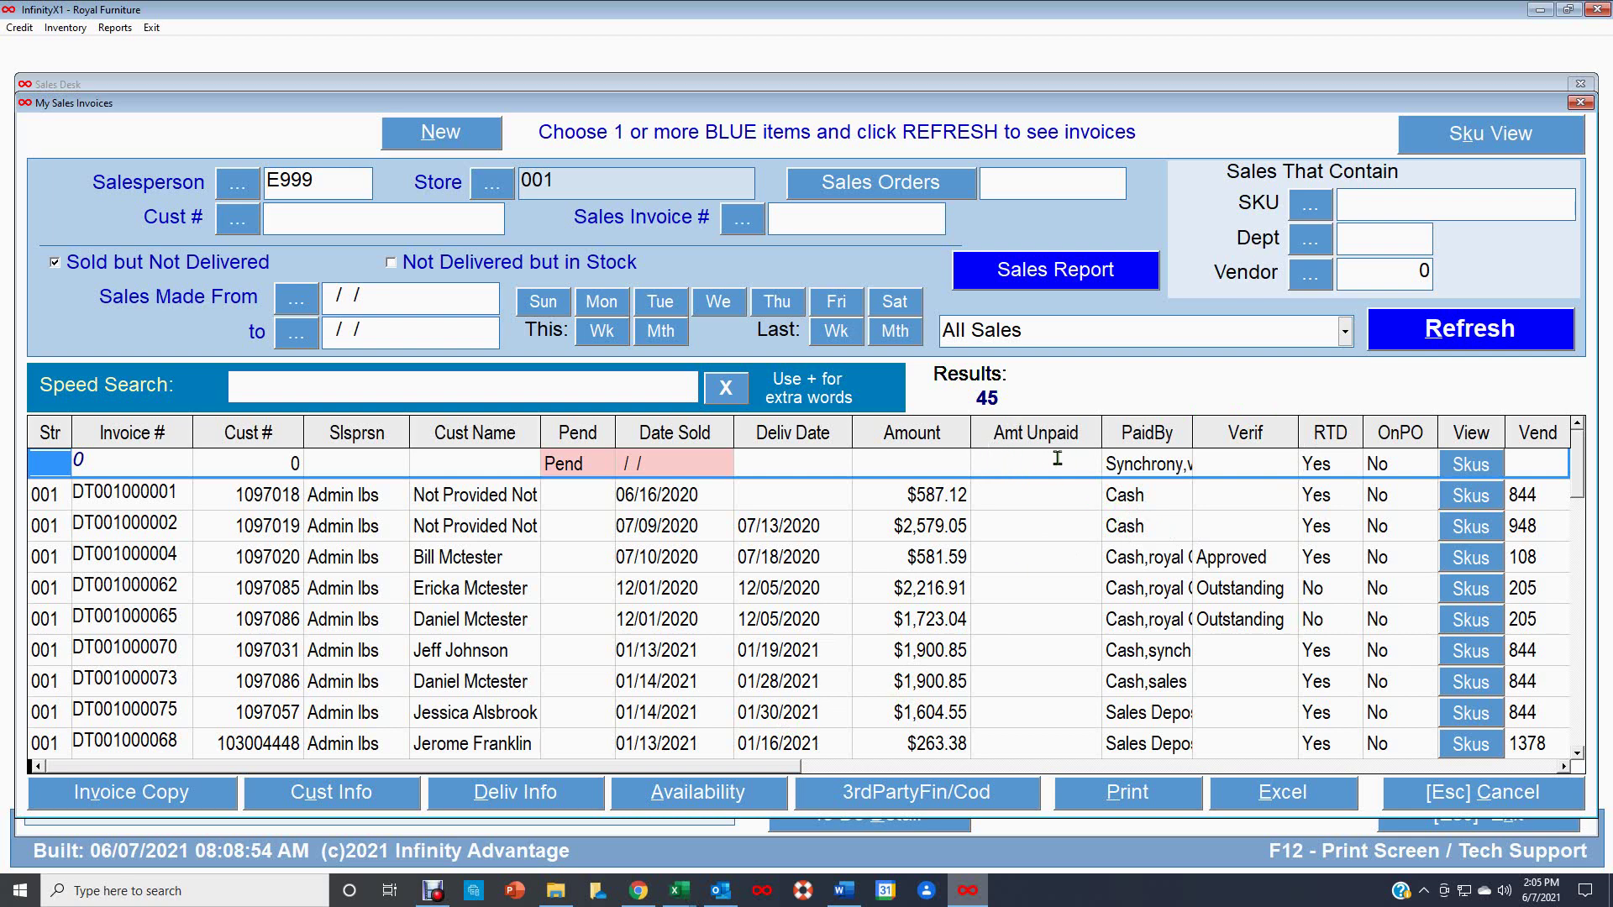
- Scroll the invoice grid down to the mid-May 2021 invoices
scroll(1044, 515, down, 5)
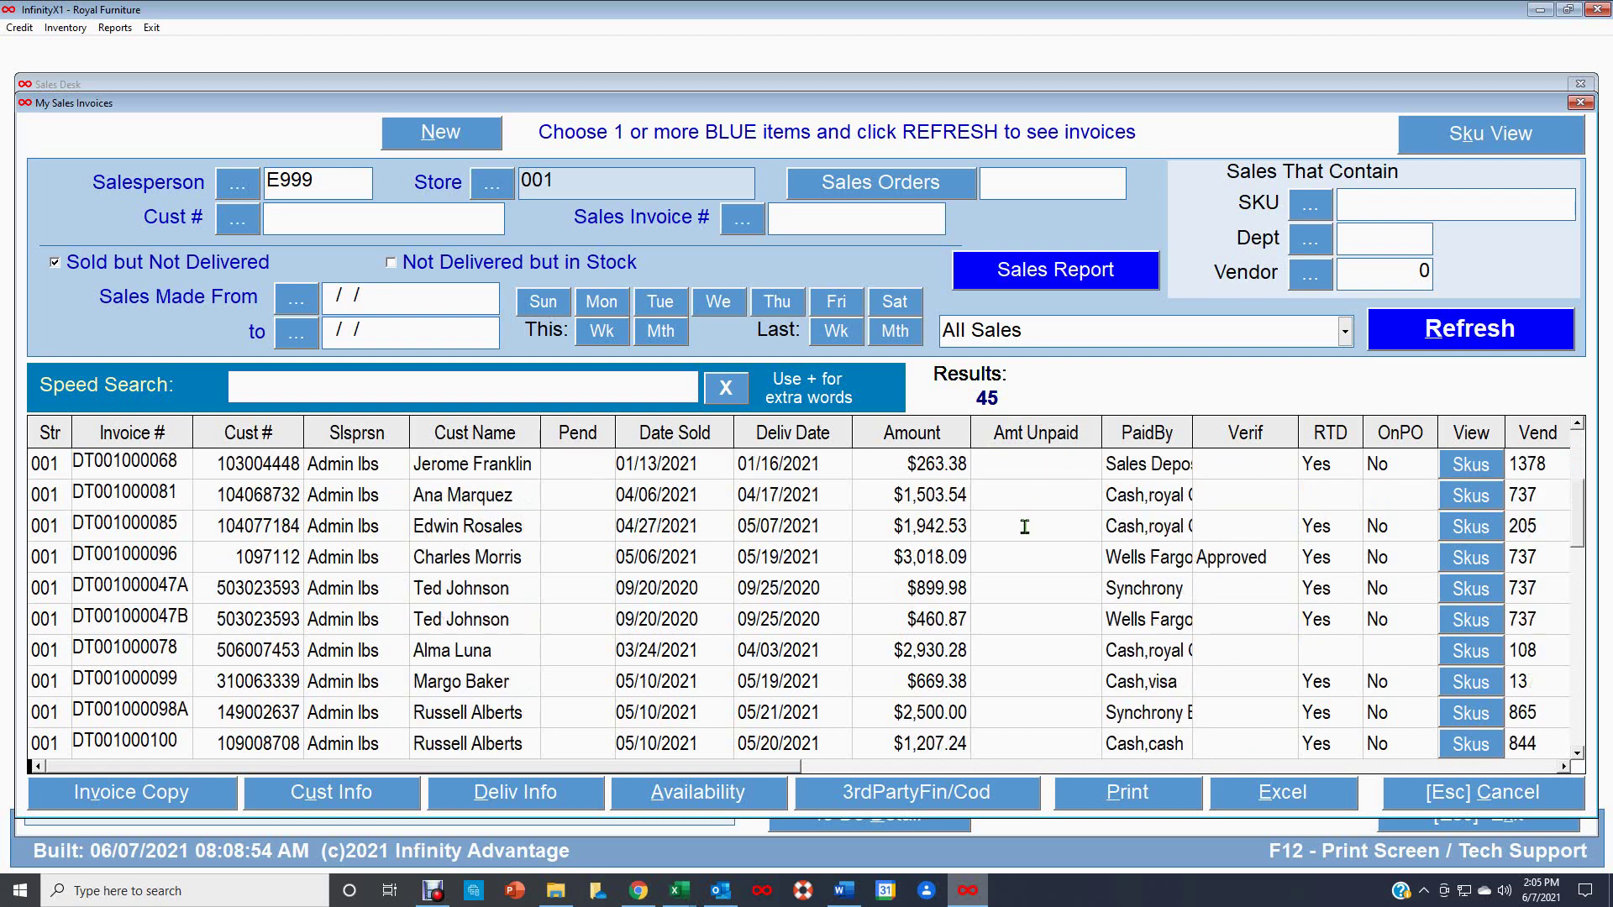
scroll(1029, 529, down, 6)
scroll(1033, 532, up, 3)
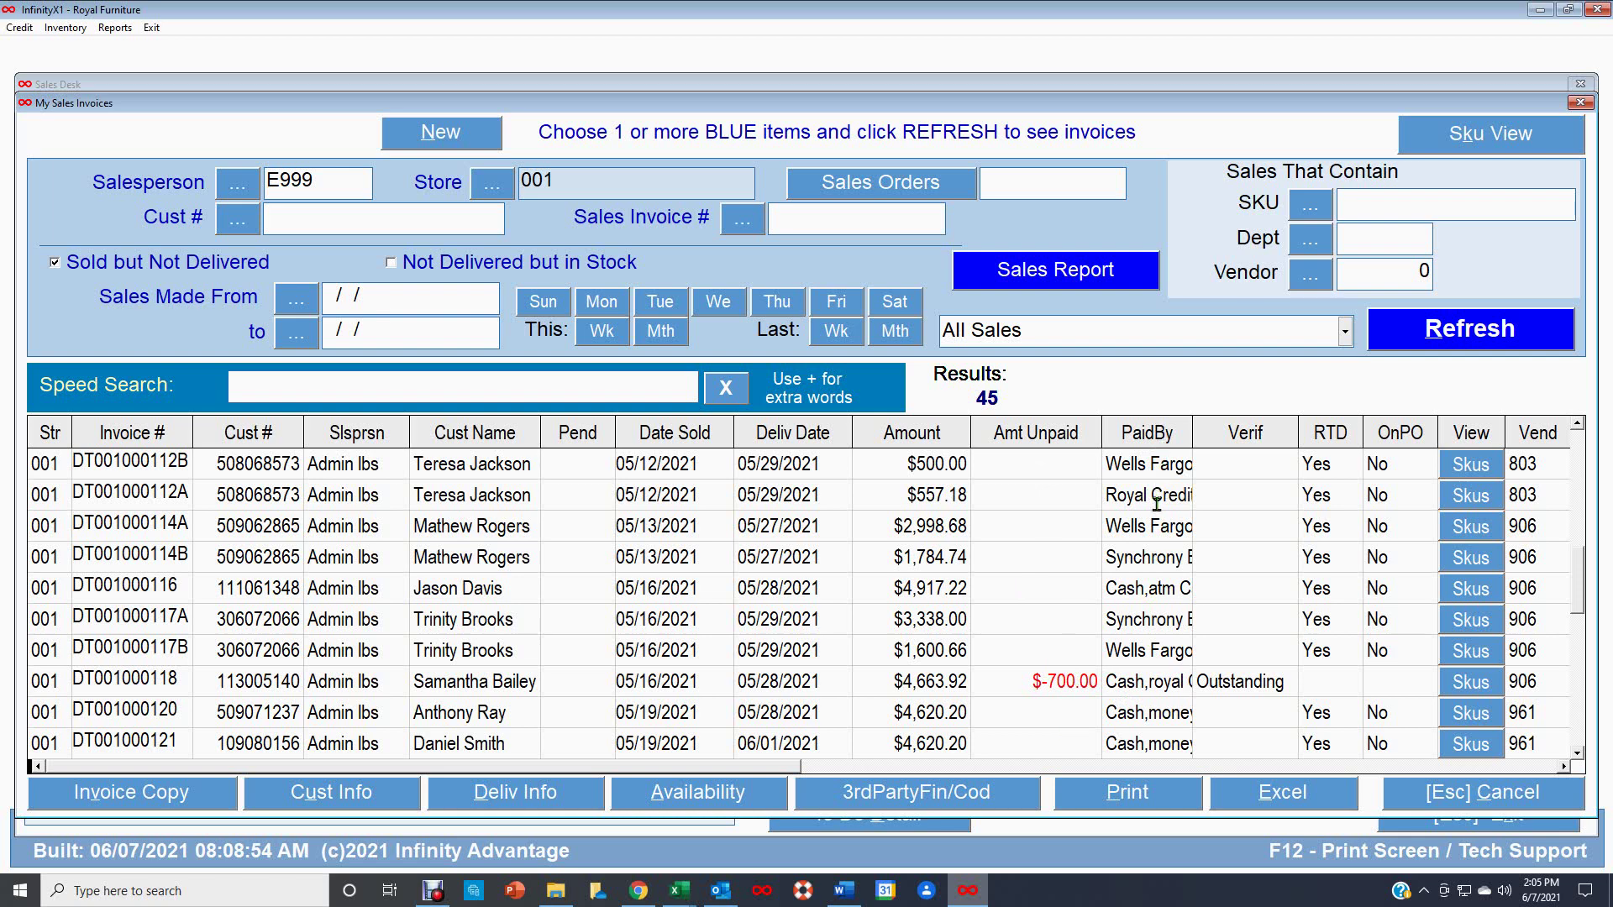
- Select the $1,784.74, $557.18 and $500.00 invoices, ending on the $-700.00 unpaid one
click(1151, 557)
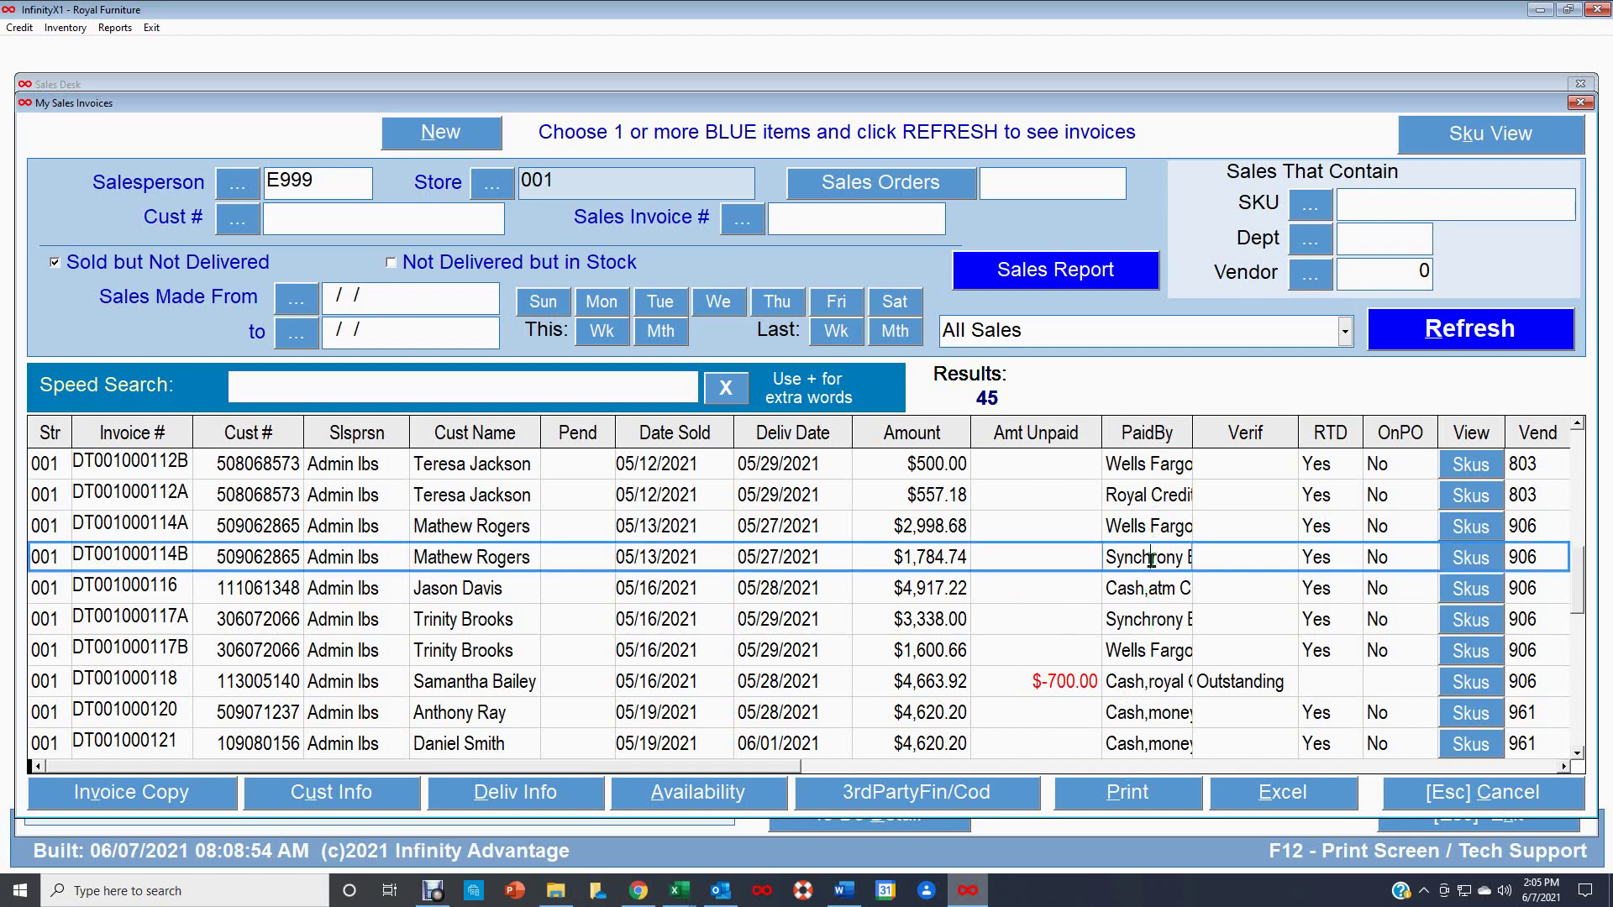
click(1147, 496)
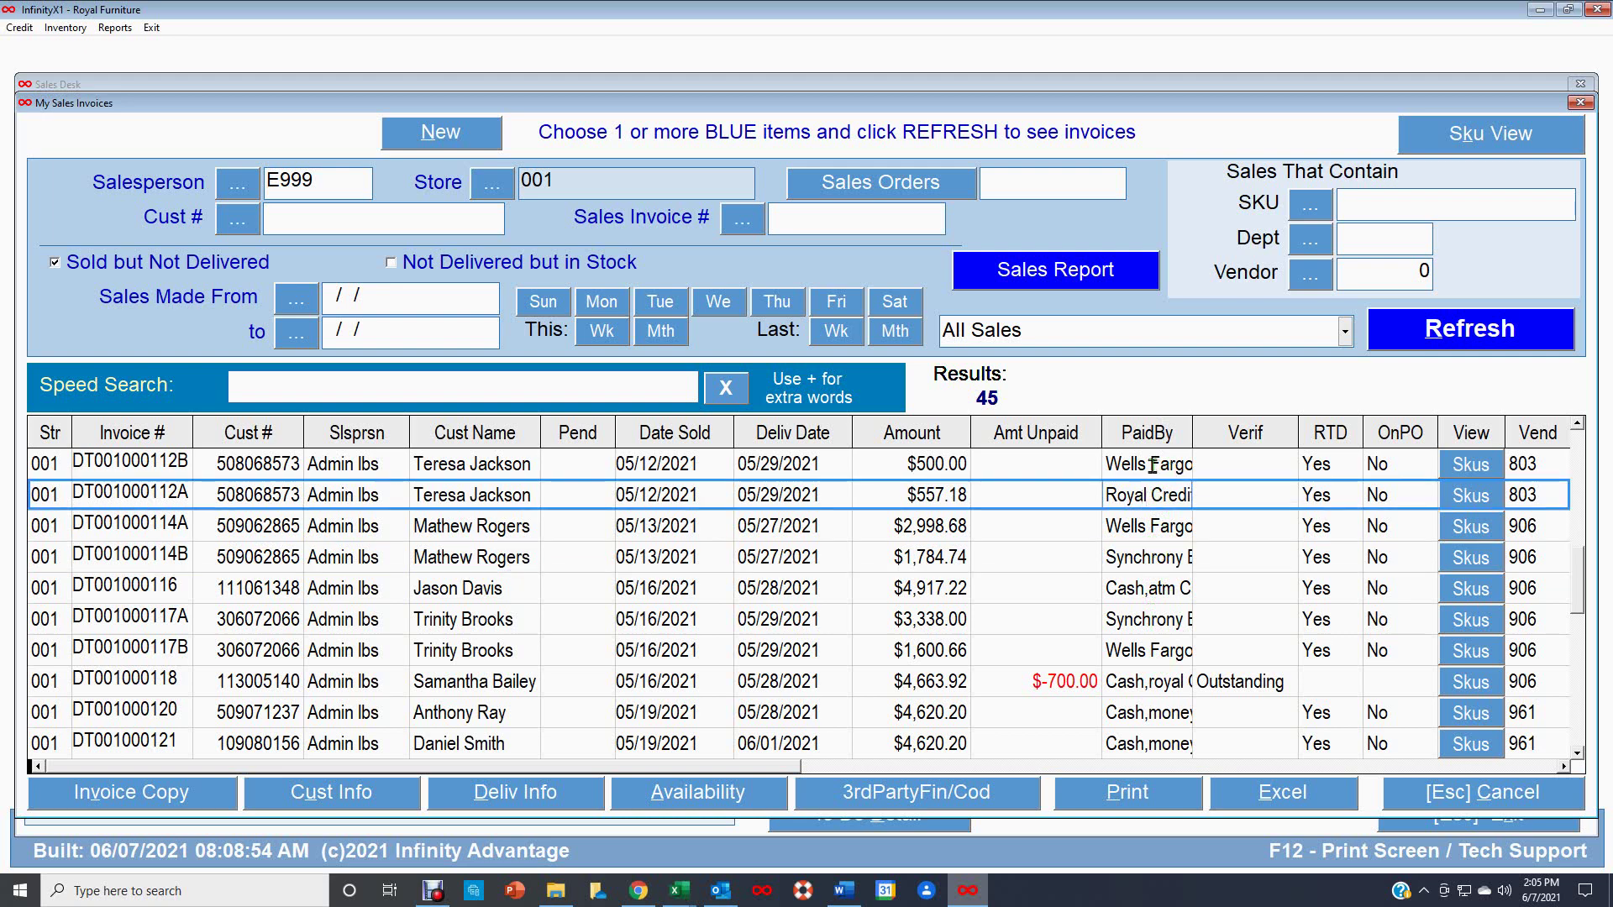
click(1151, 464)
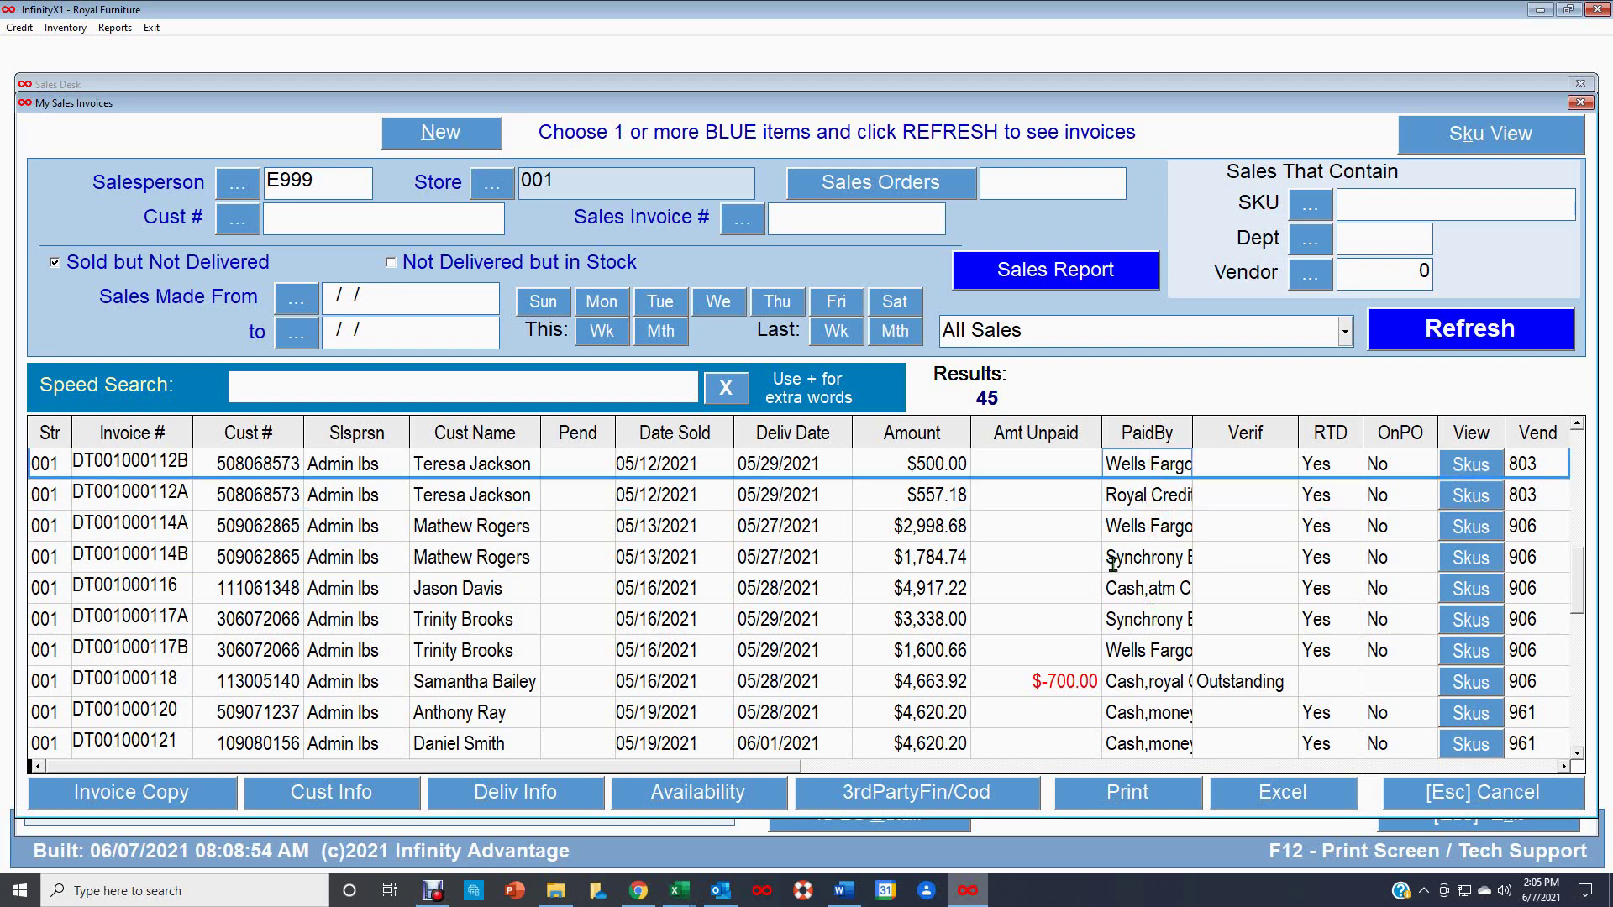
click(1158, 682)
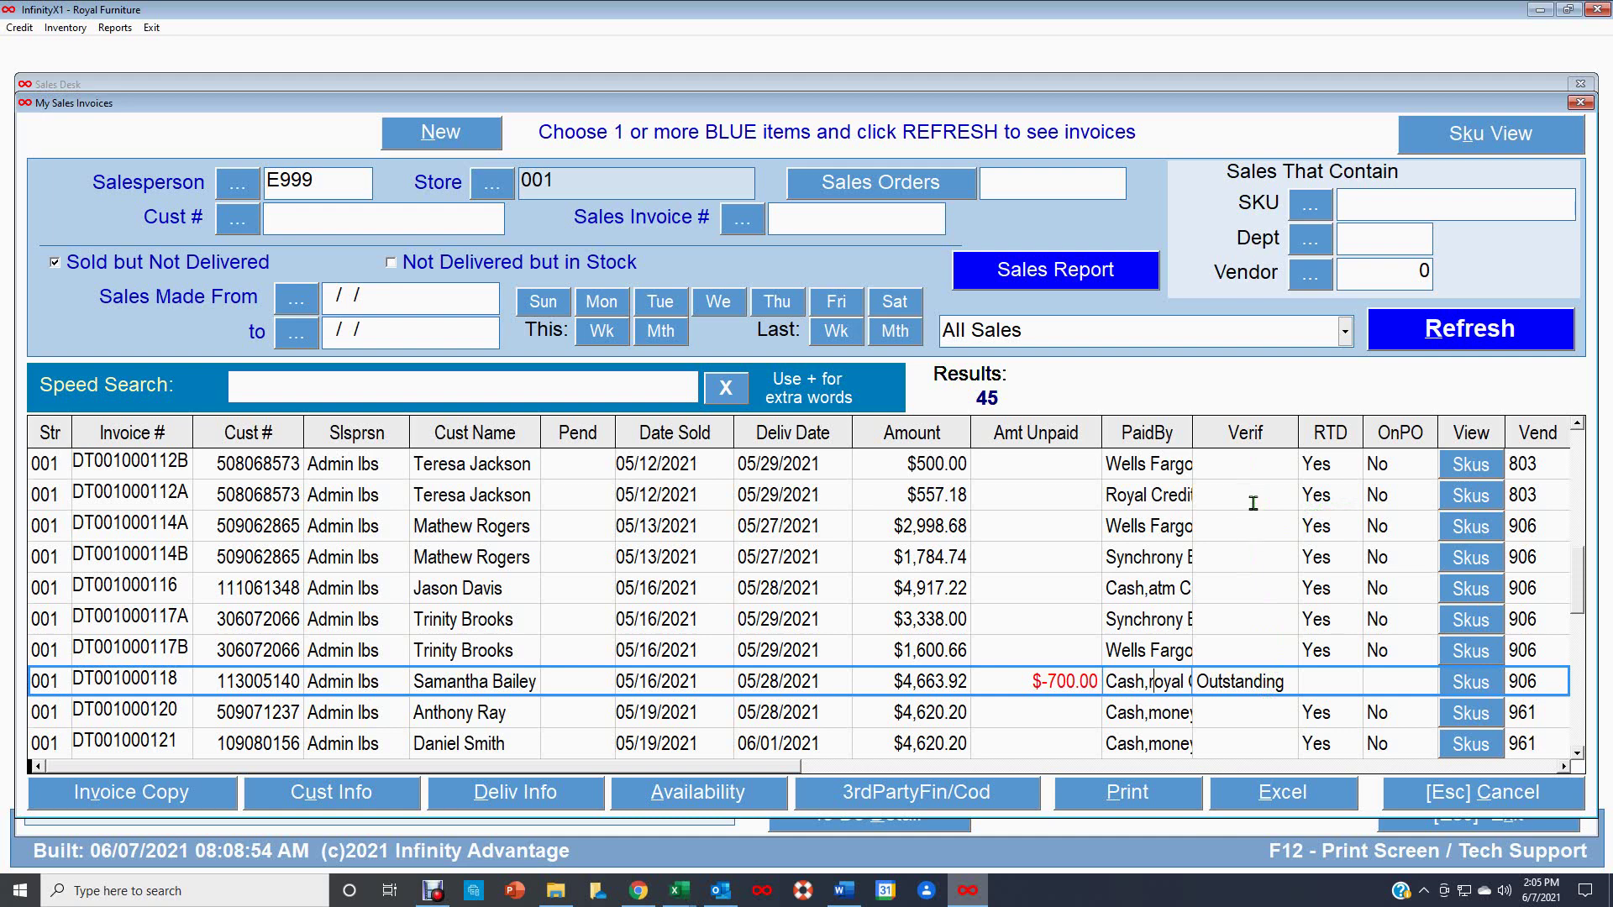
scroll(1243, 491, down, 1)
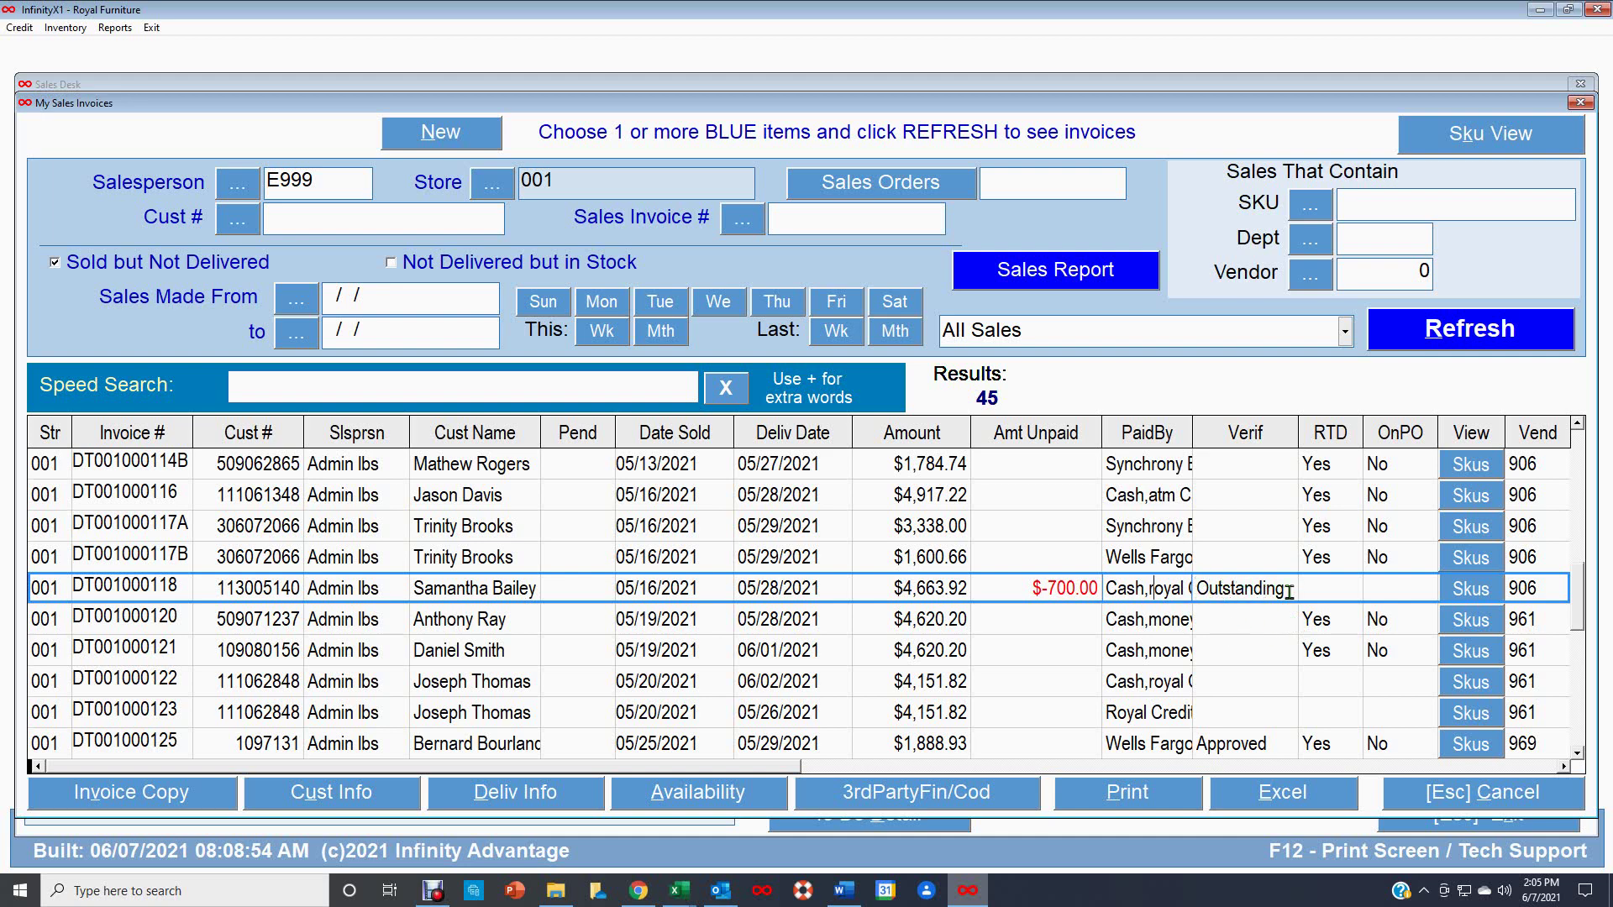
scroll(1271, 670, down, 2)
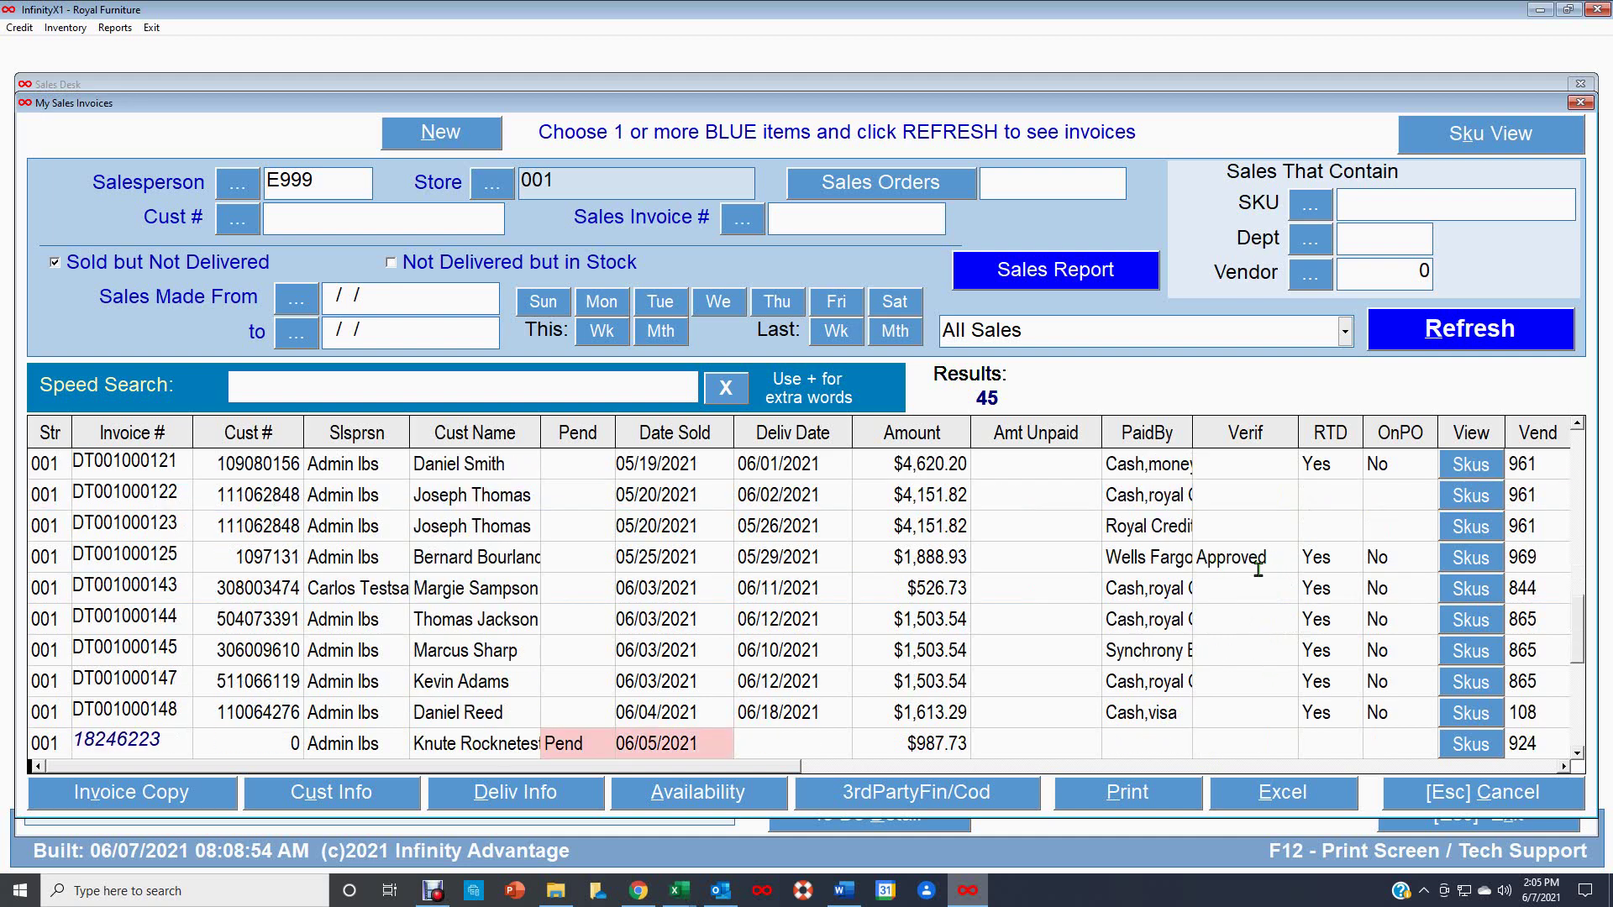
scroll(1239, 571, up, 2)
scroll(1212, 564, up, 2)
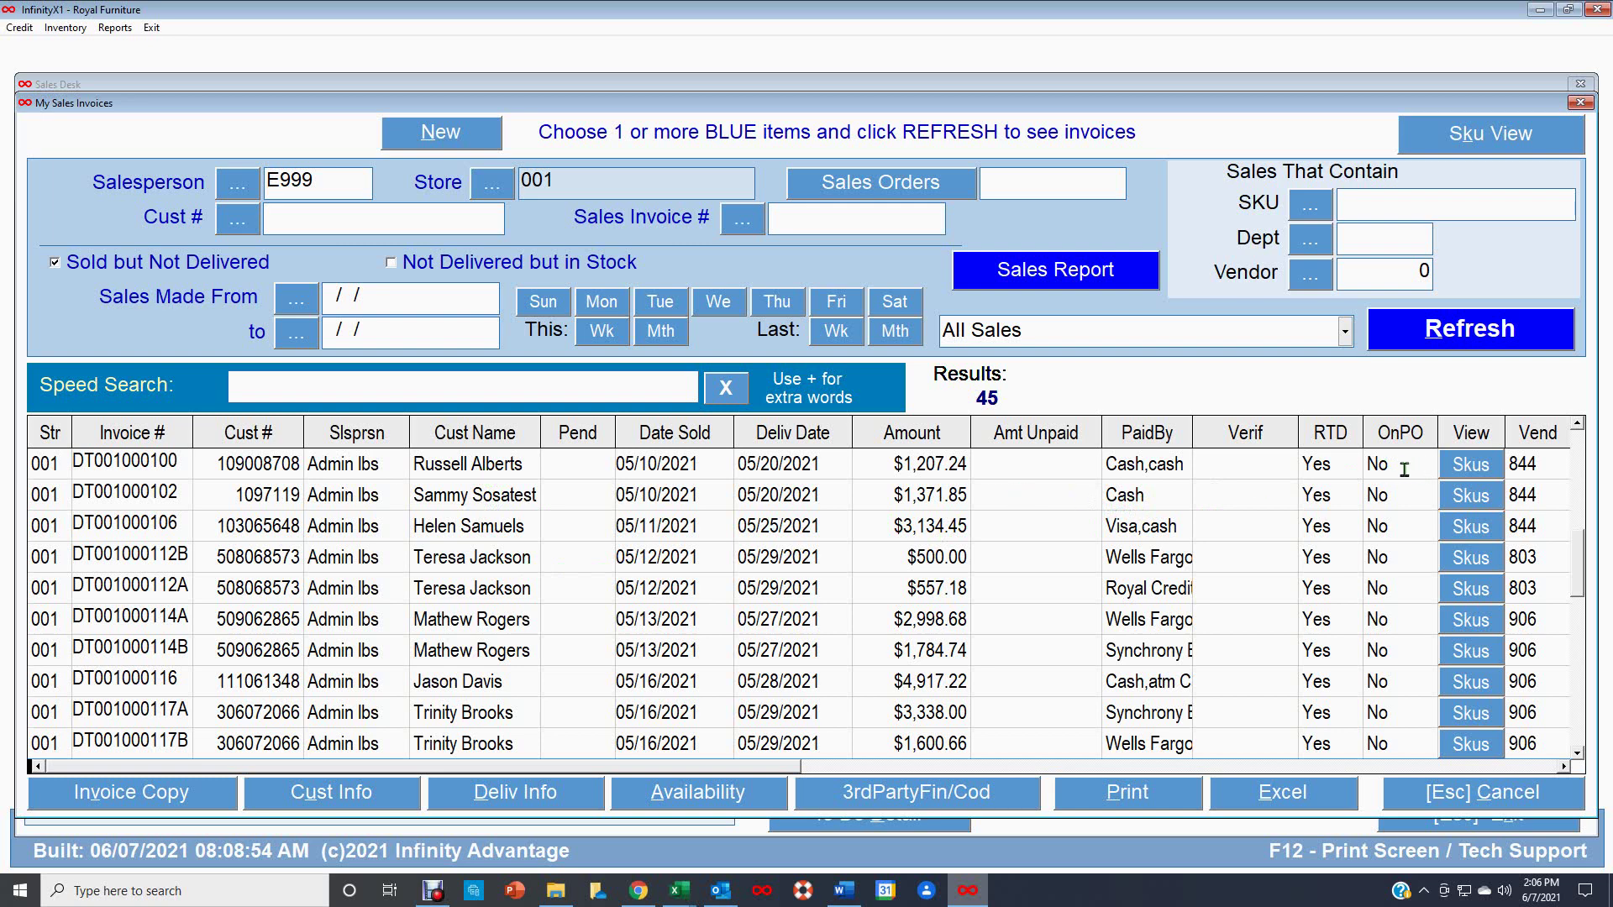
scroll(1410, 479, down, 3)
scroll(1399, 504, down, 3)
scroll(1396, 509, down, 3)
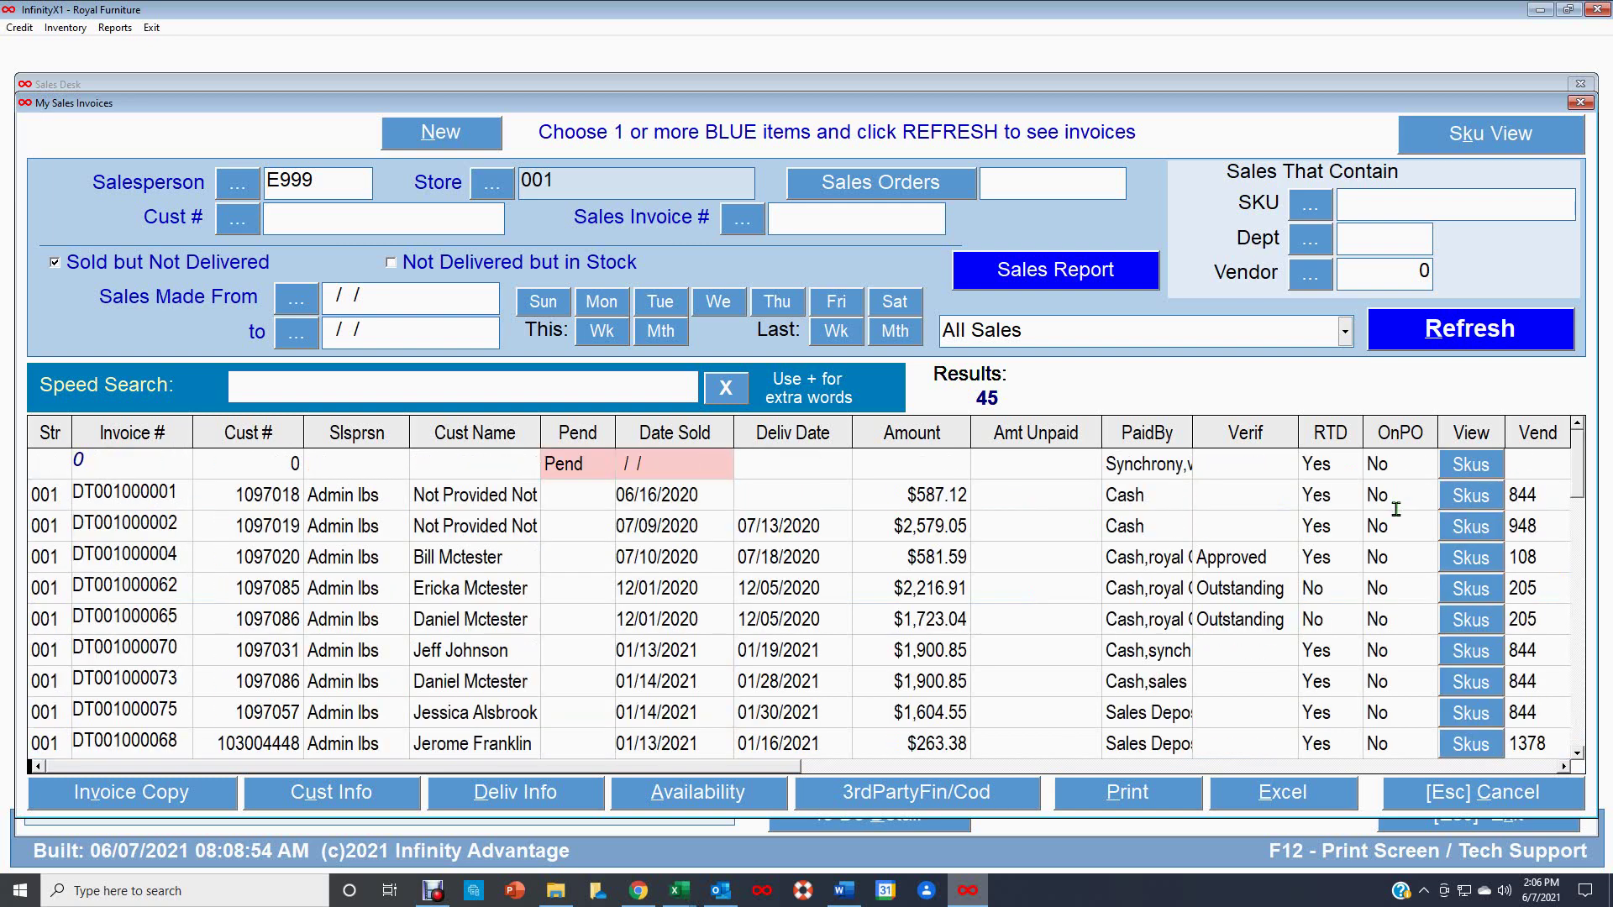
- Select the 12/01/2020 $2,216.91 invoice, briefly trying the $1,723.04 row below it
scroll(1381, 574, down, 2)
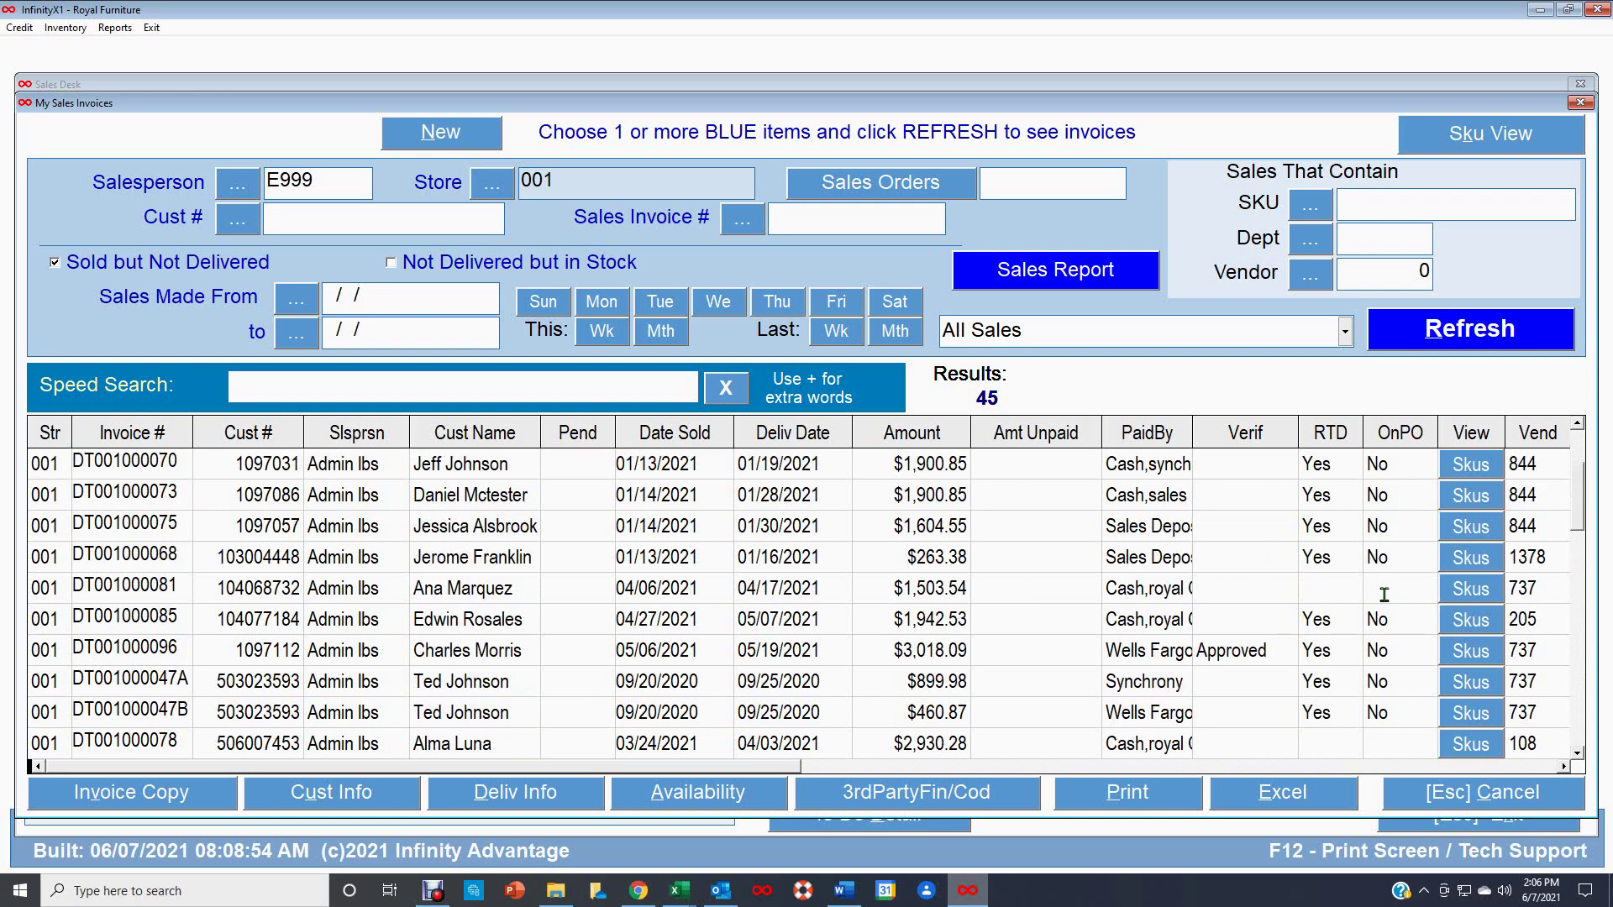
scroll(1385, 588, up, 2)
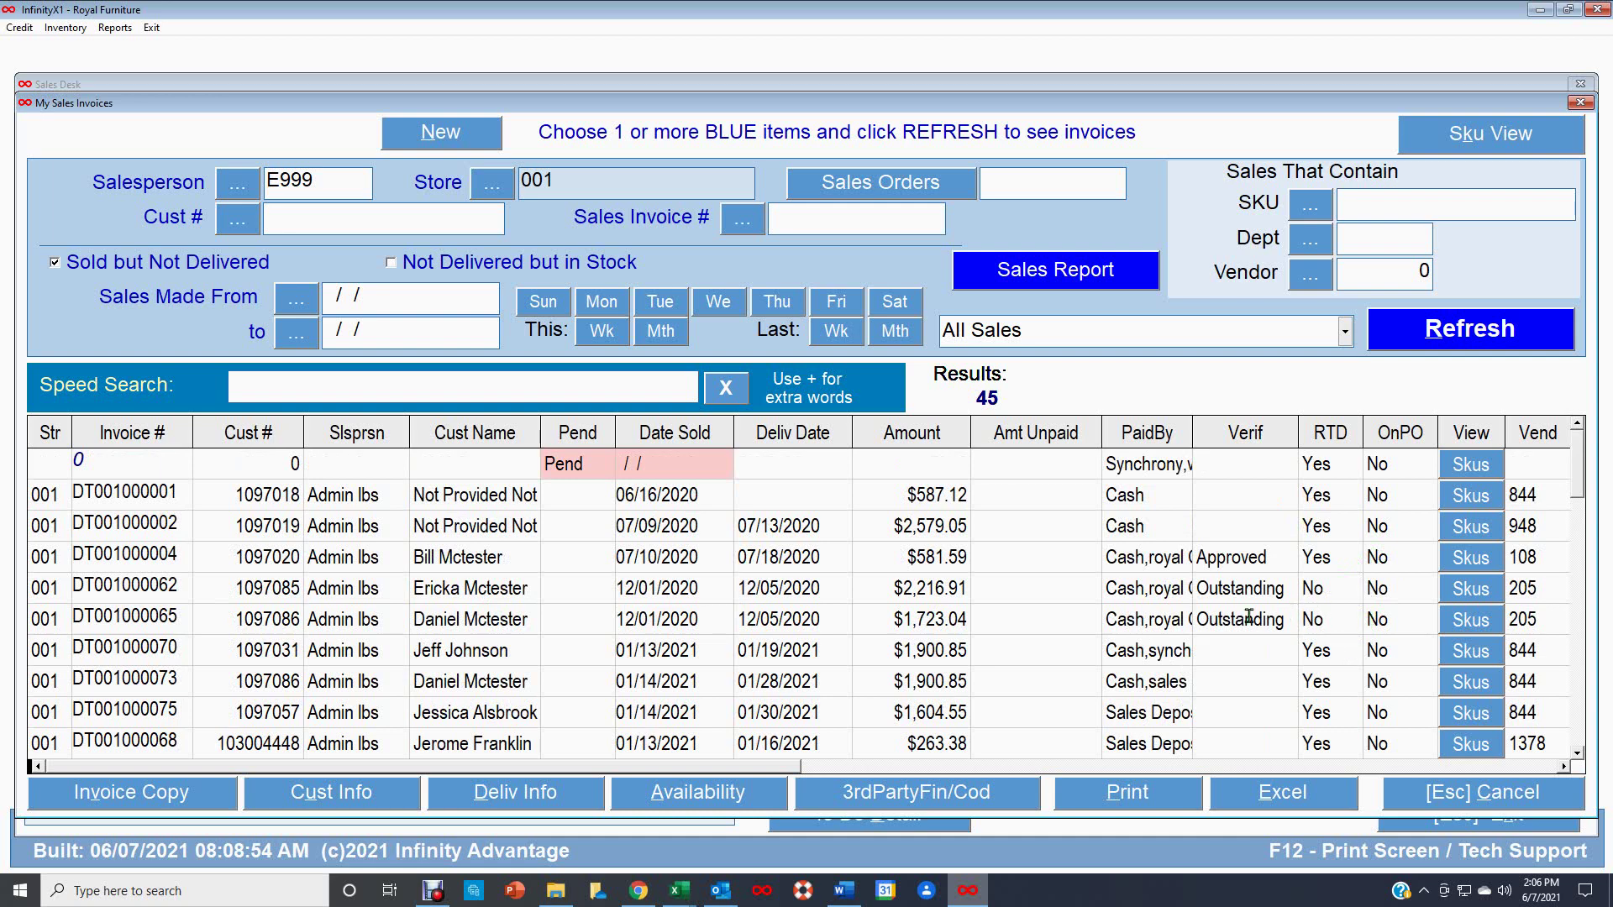
click(1344, 587)
click(1326, 621)
click(1339, 590)
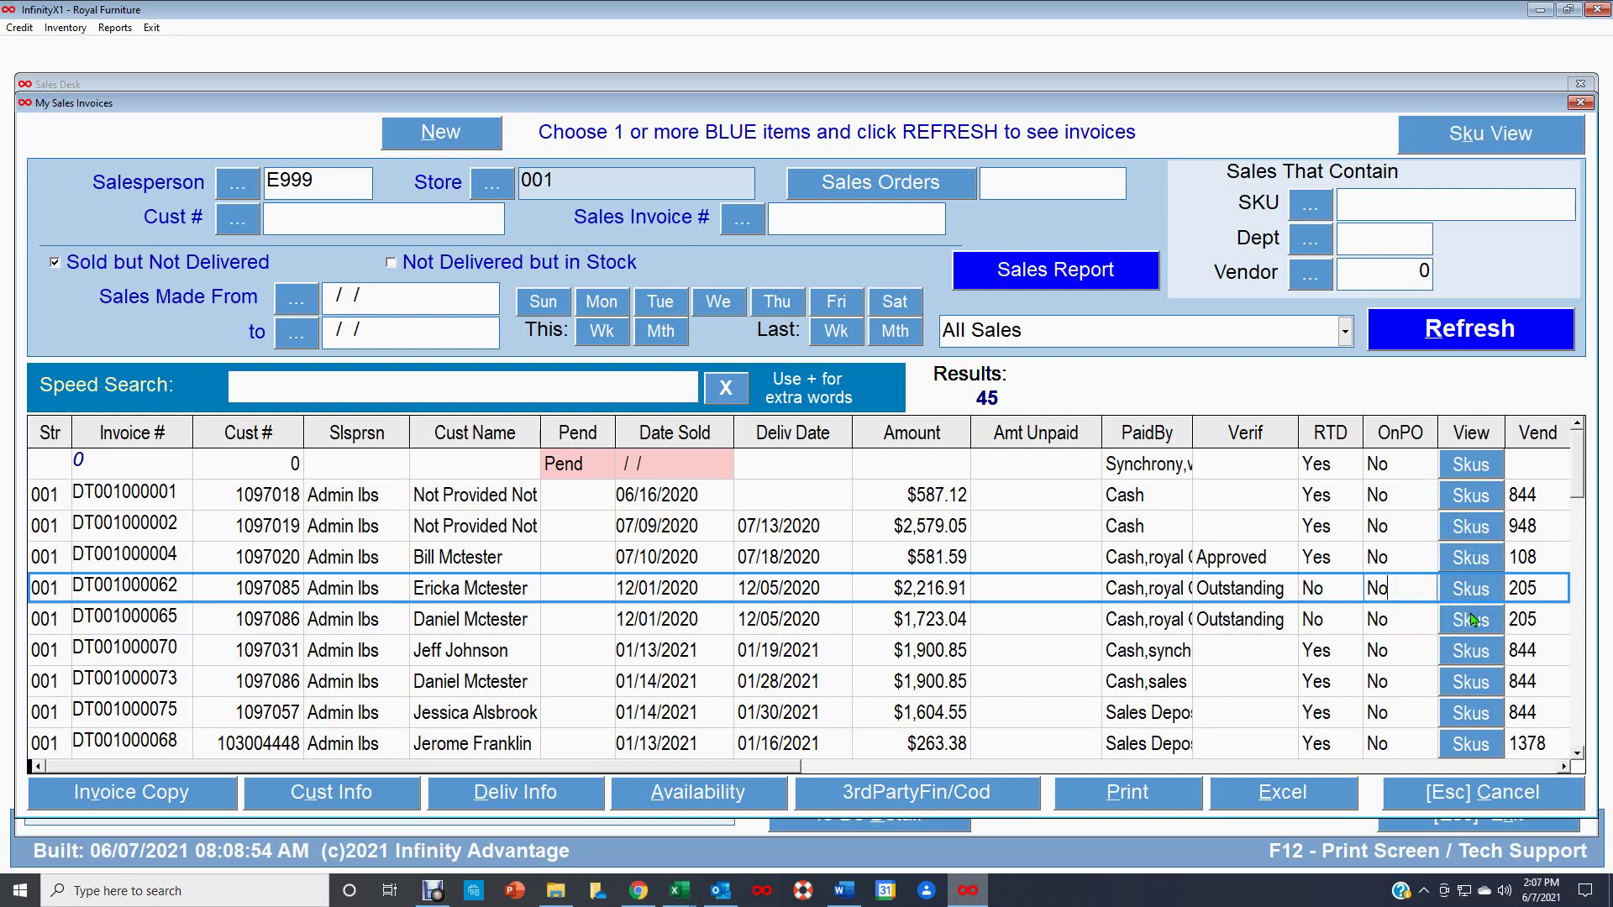
- Show the Skus item lines of the 01/13/2021 $1,900.85 invoice
click(1482, 655)
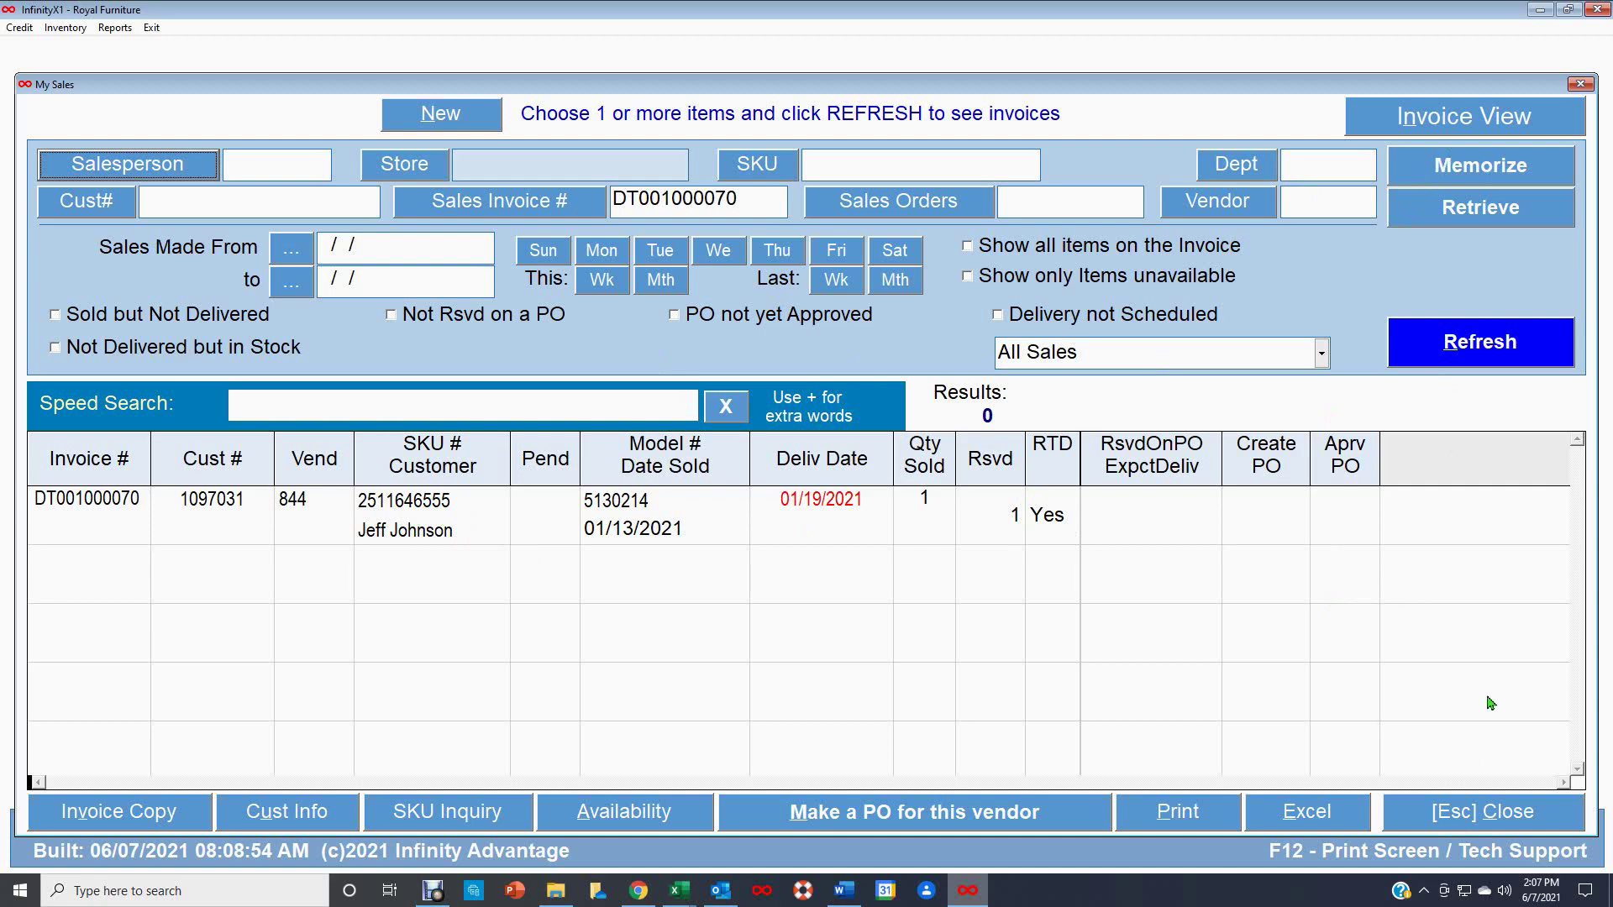
- Return to Invoice View, refresh to show all 45 invoices, and select the $2,216.91 invoice
click(1470, 124)
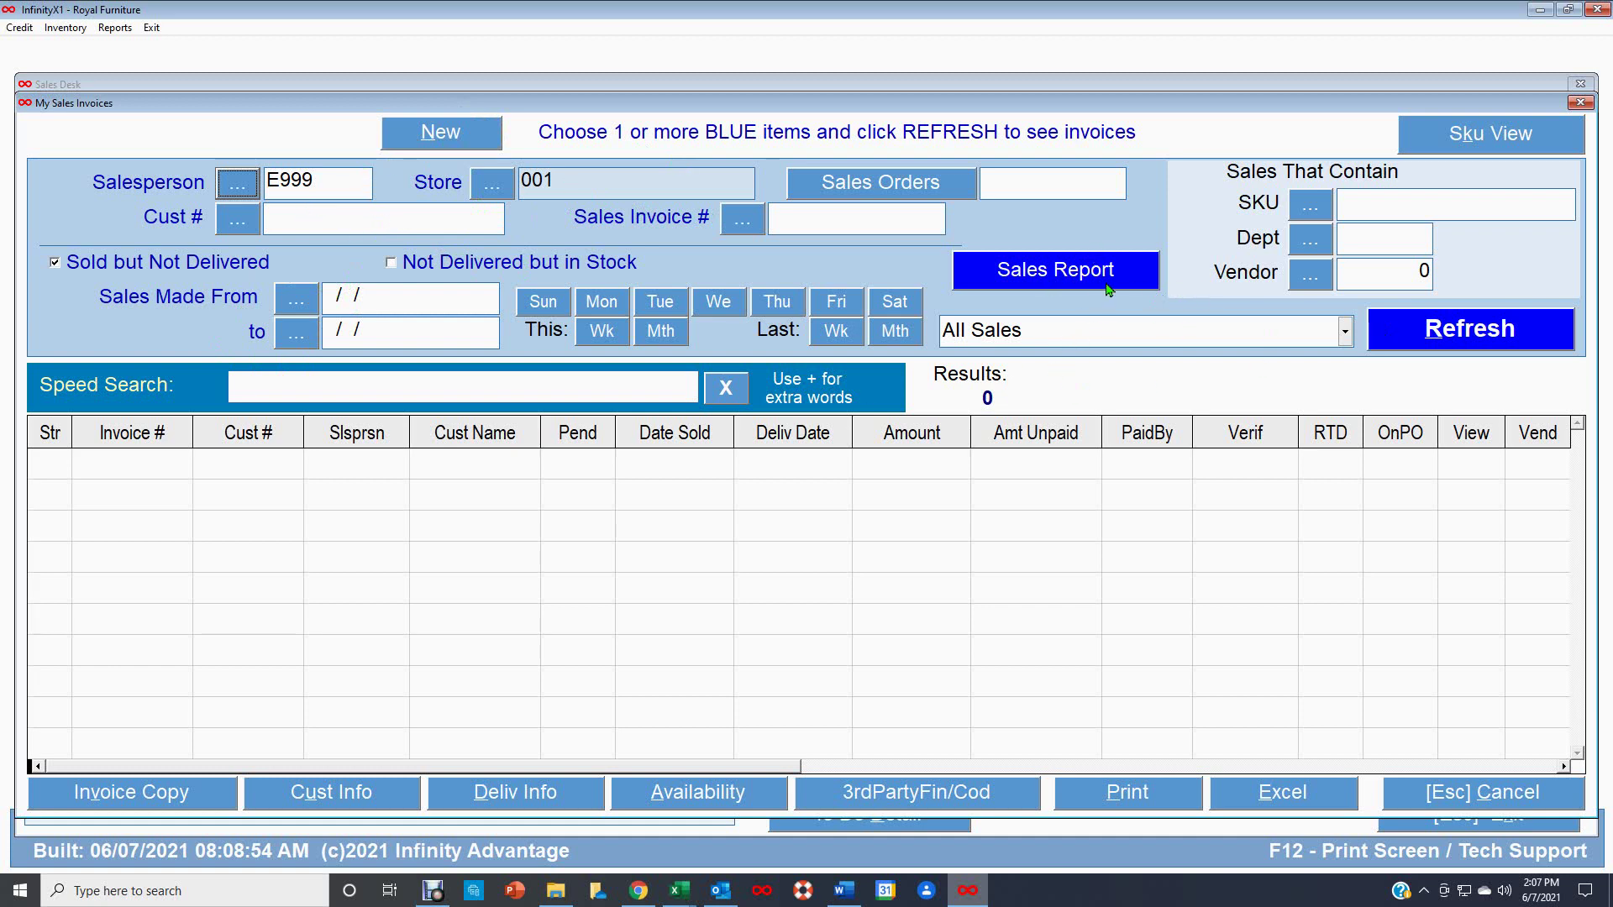
click(1481, 340)
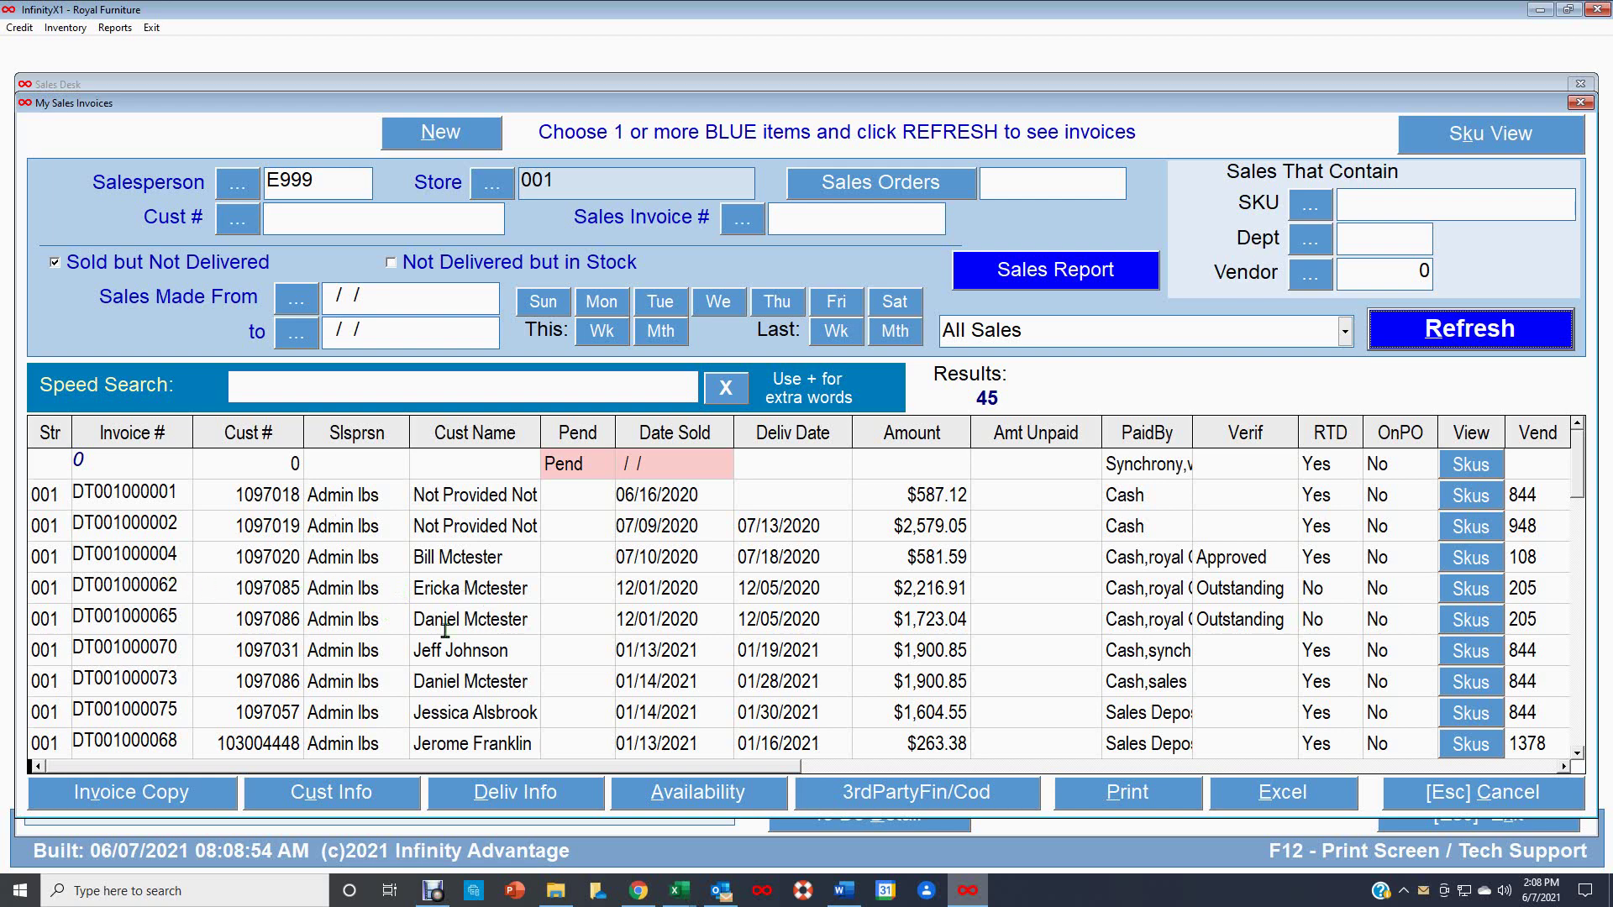
click(179, 586)
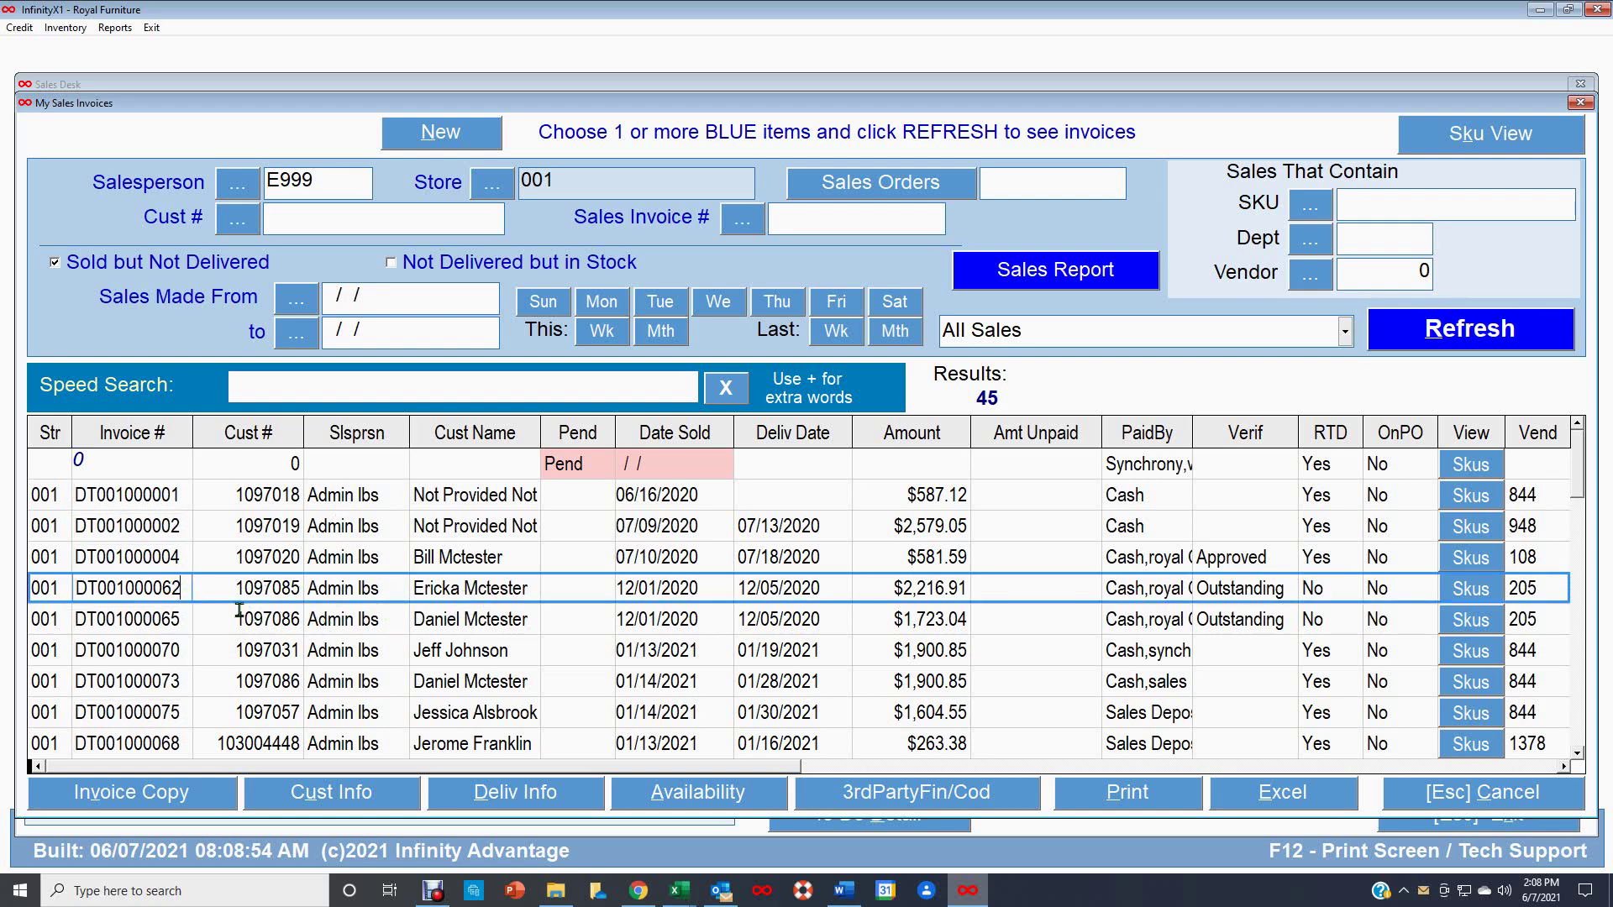
click(144, 796)
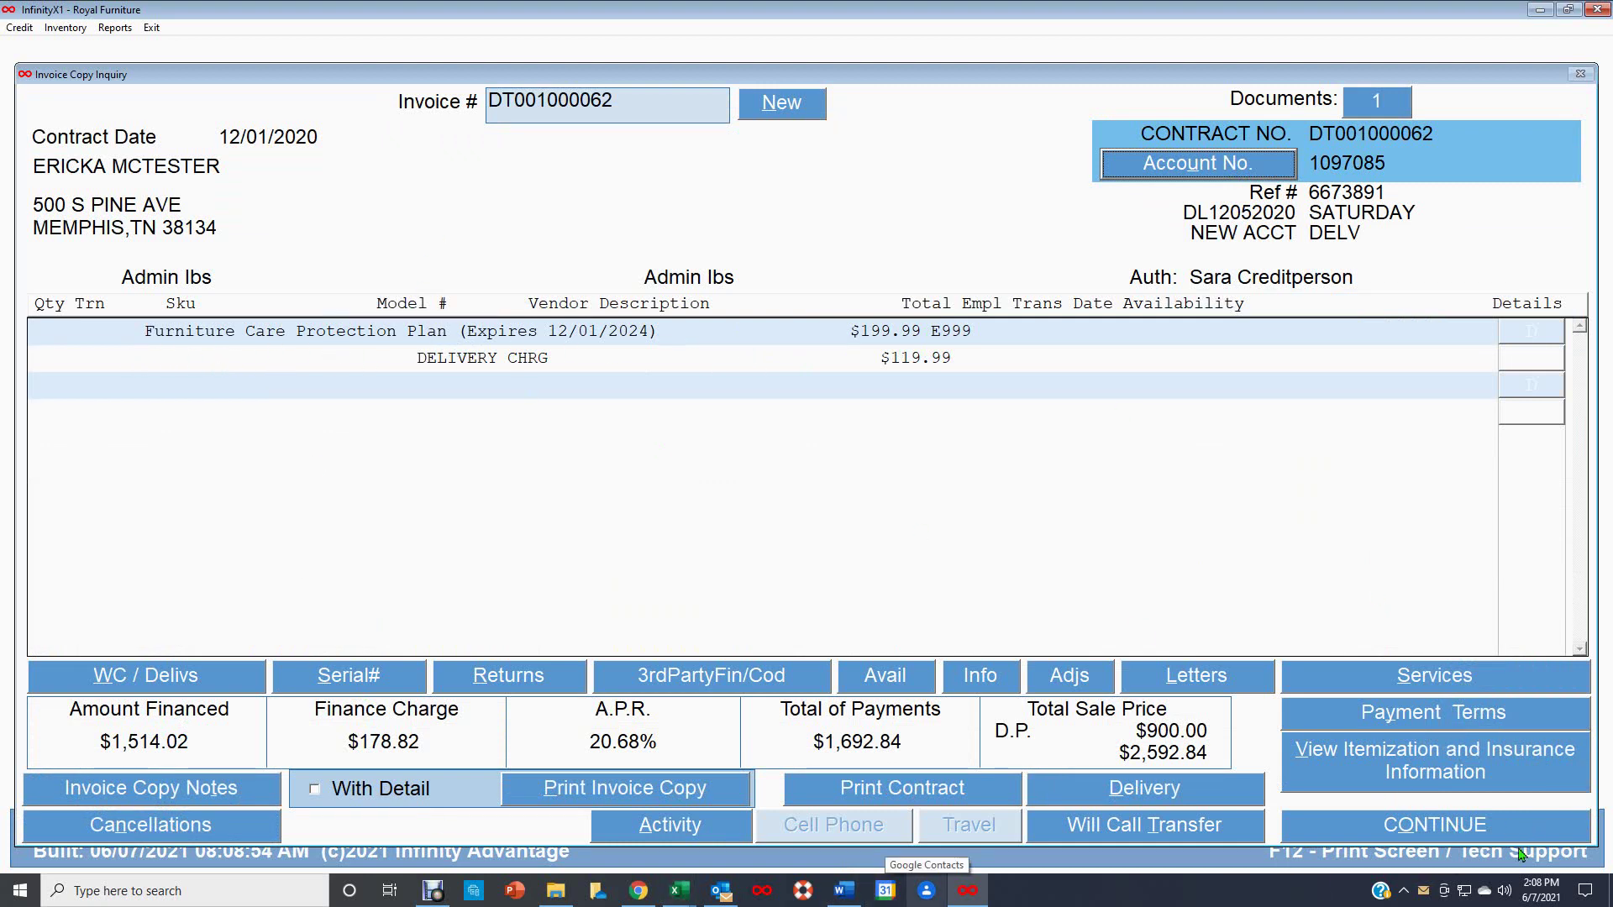
click(1466, 830)
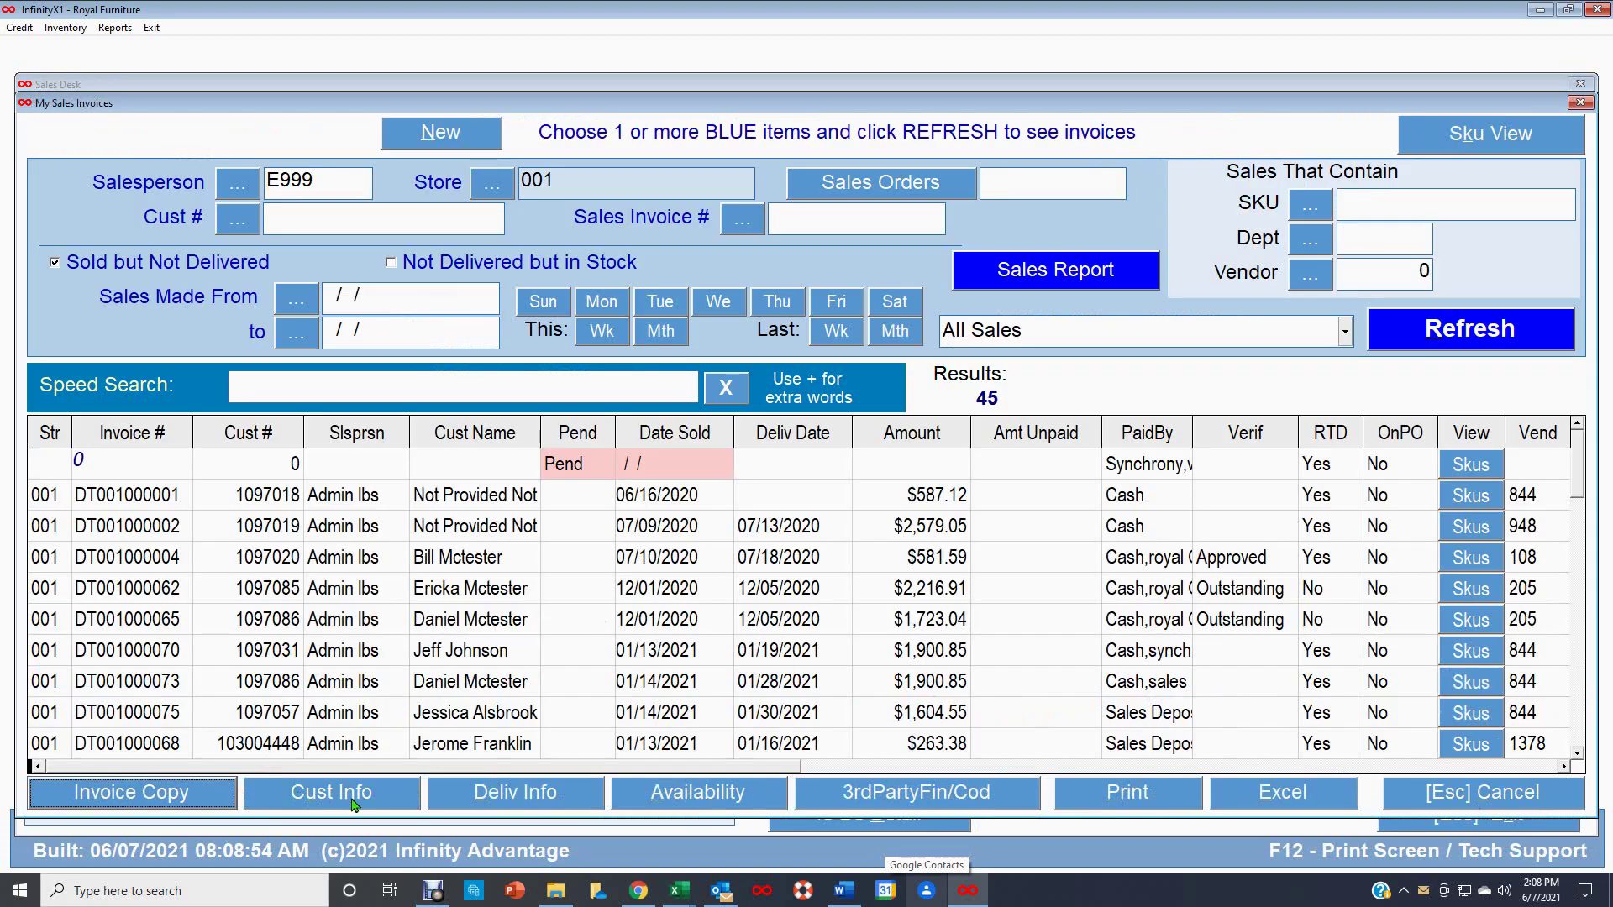
click(337, 586)
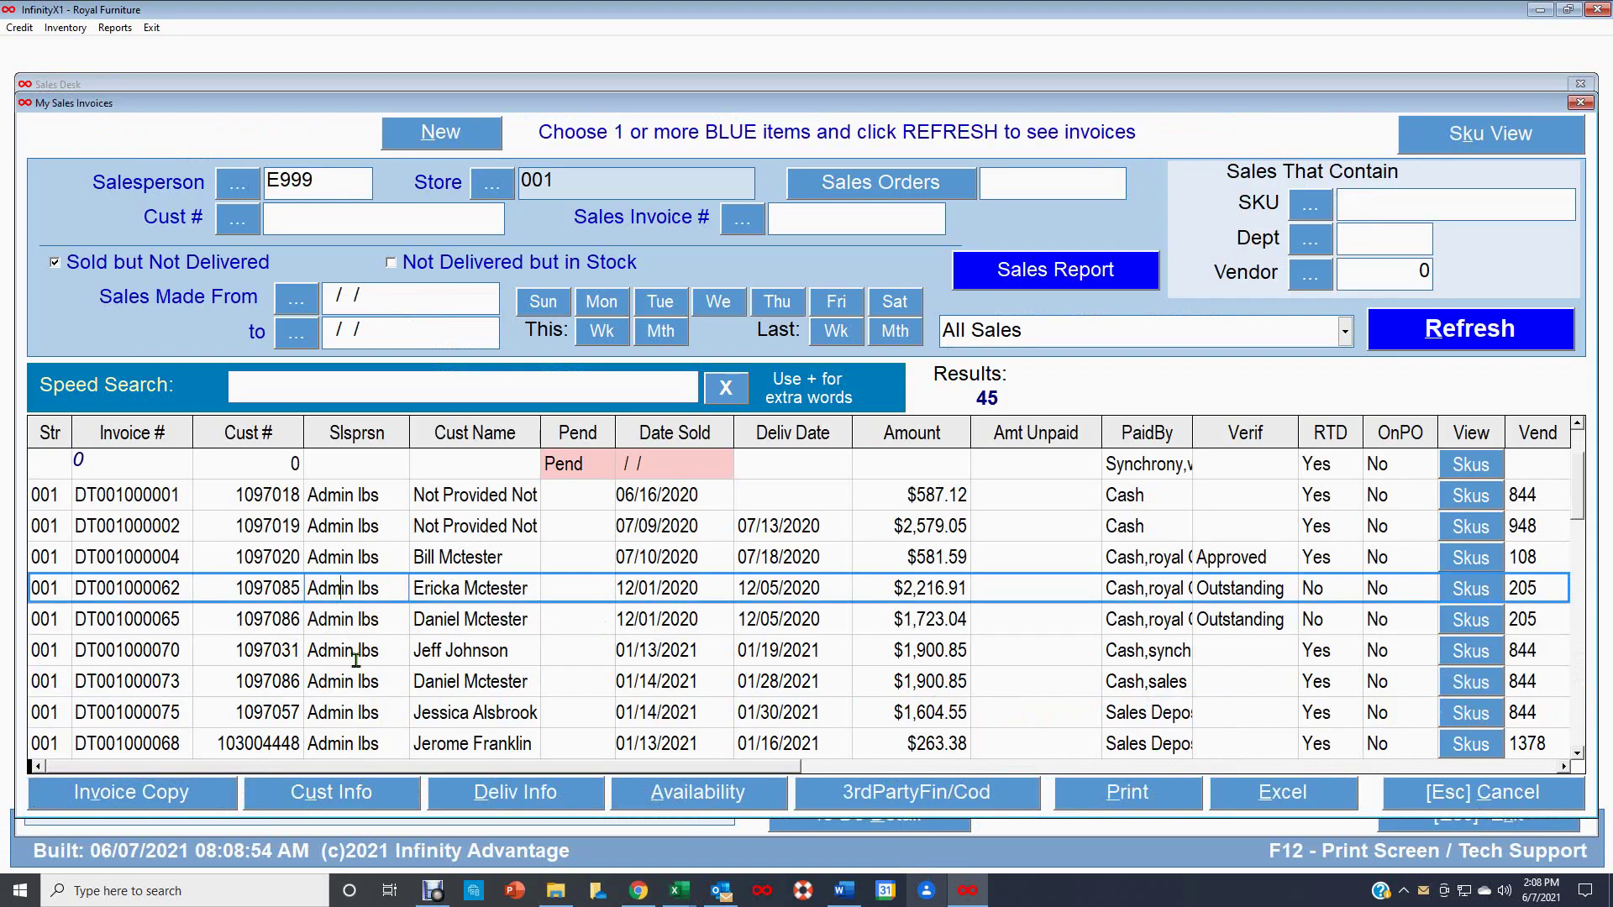
click(336, 800)
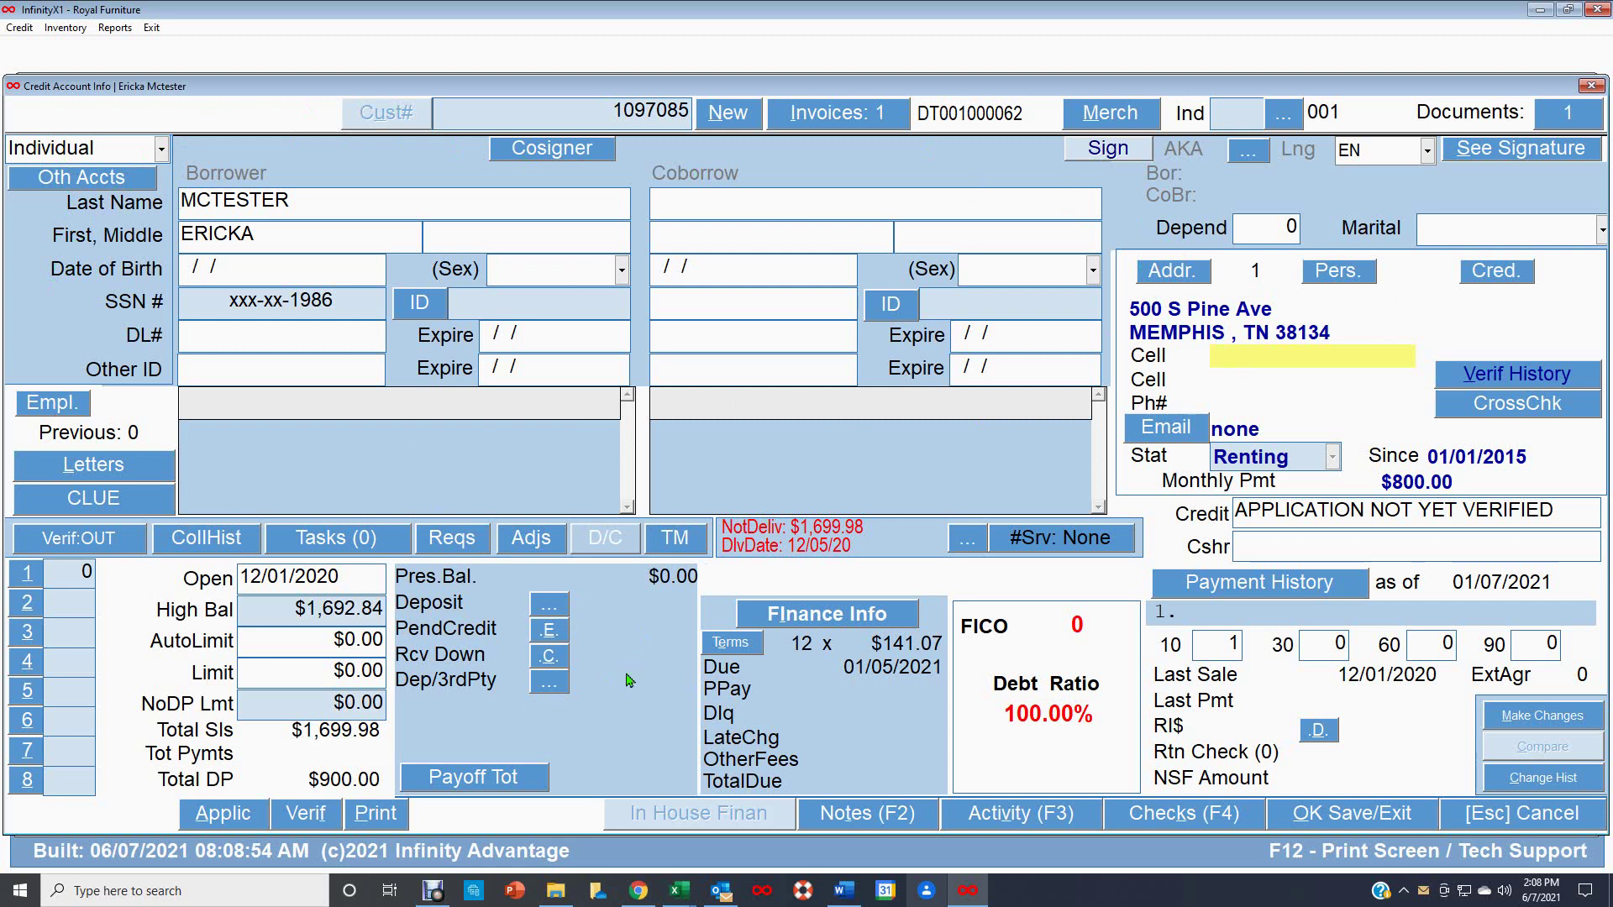
click(1571, 812)
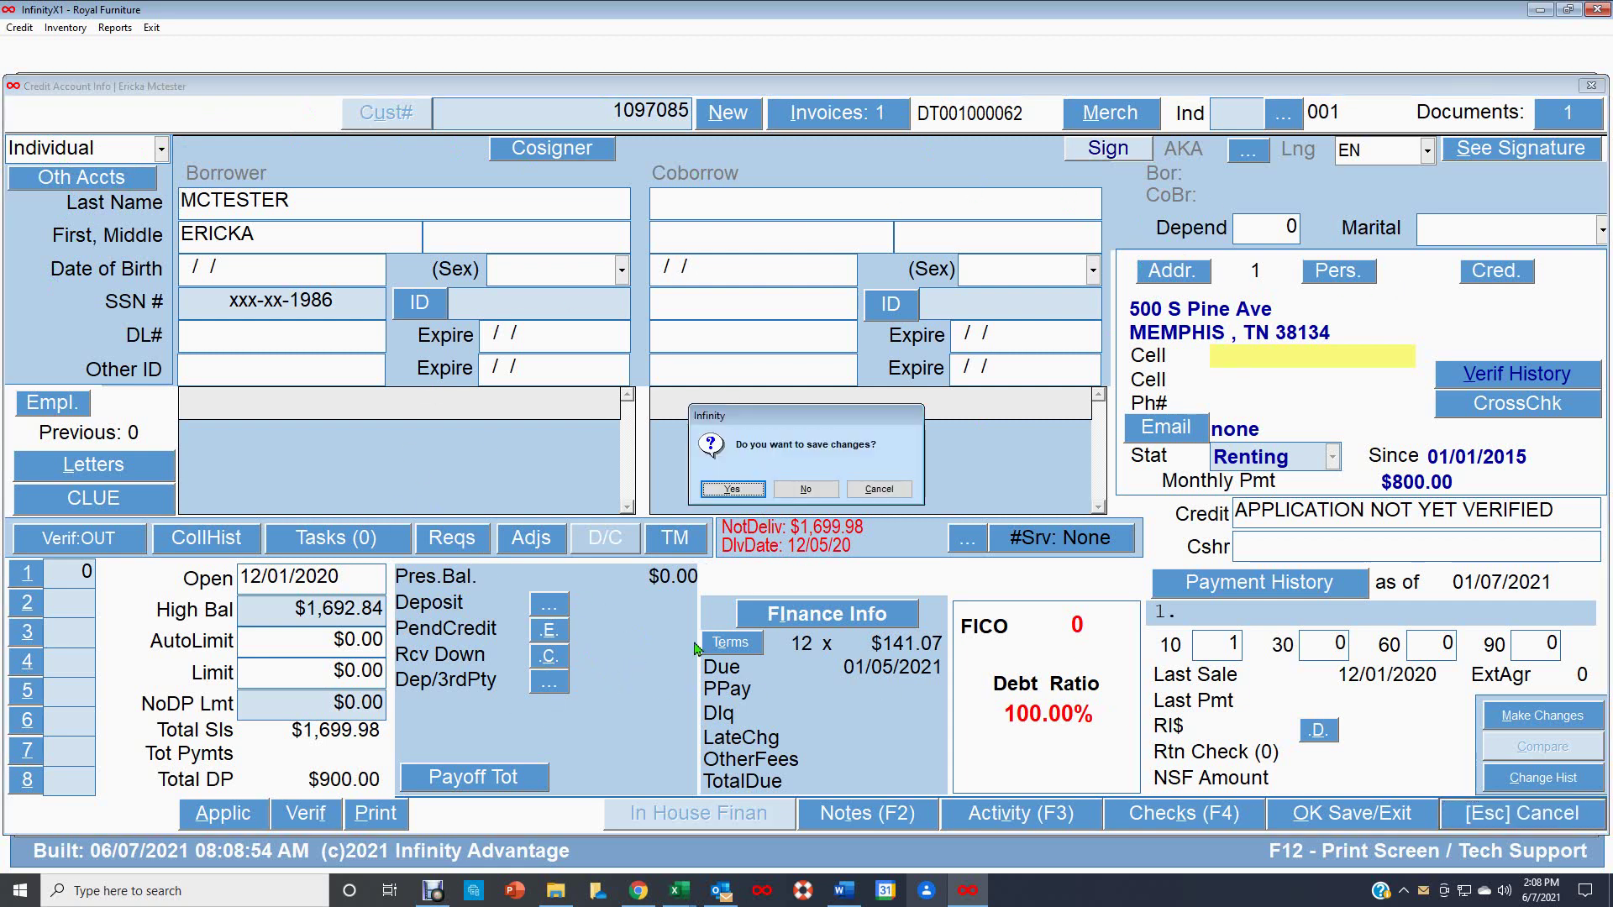
key(n)
click(542, 795)
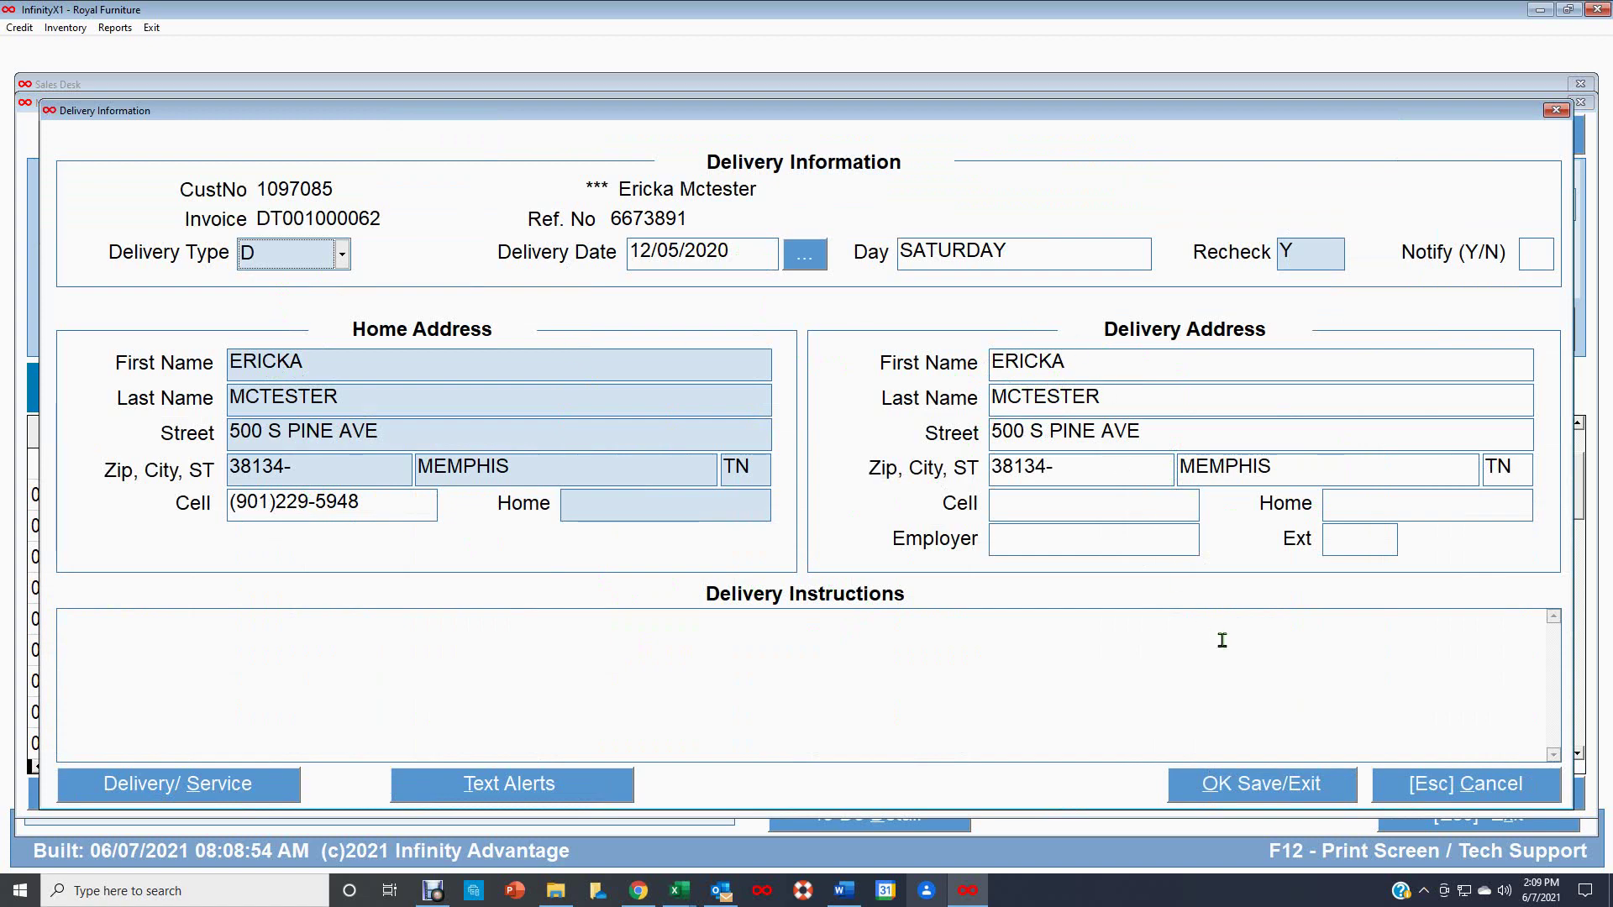
click(1284, 785)
click(704, 795)
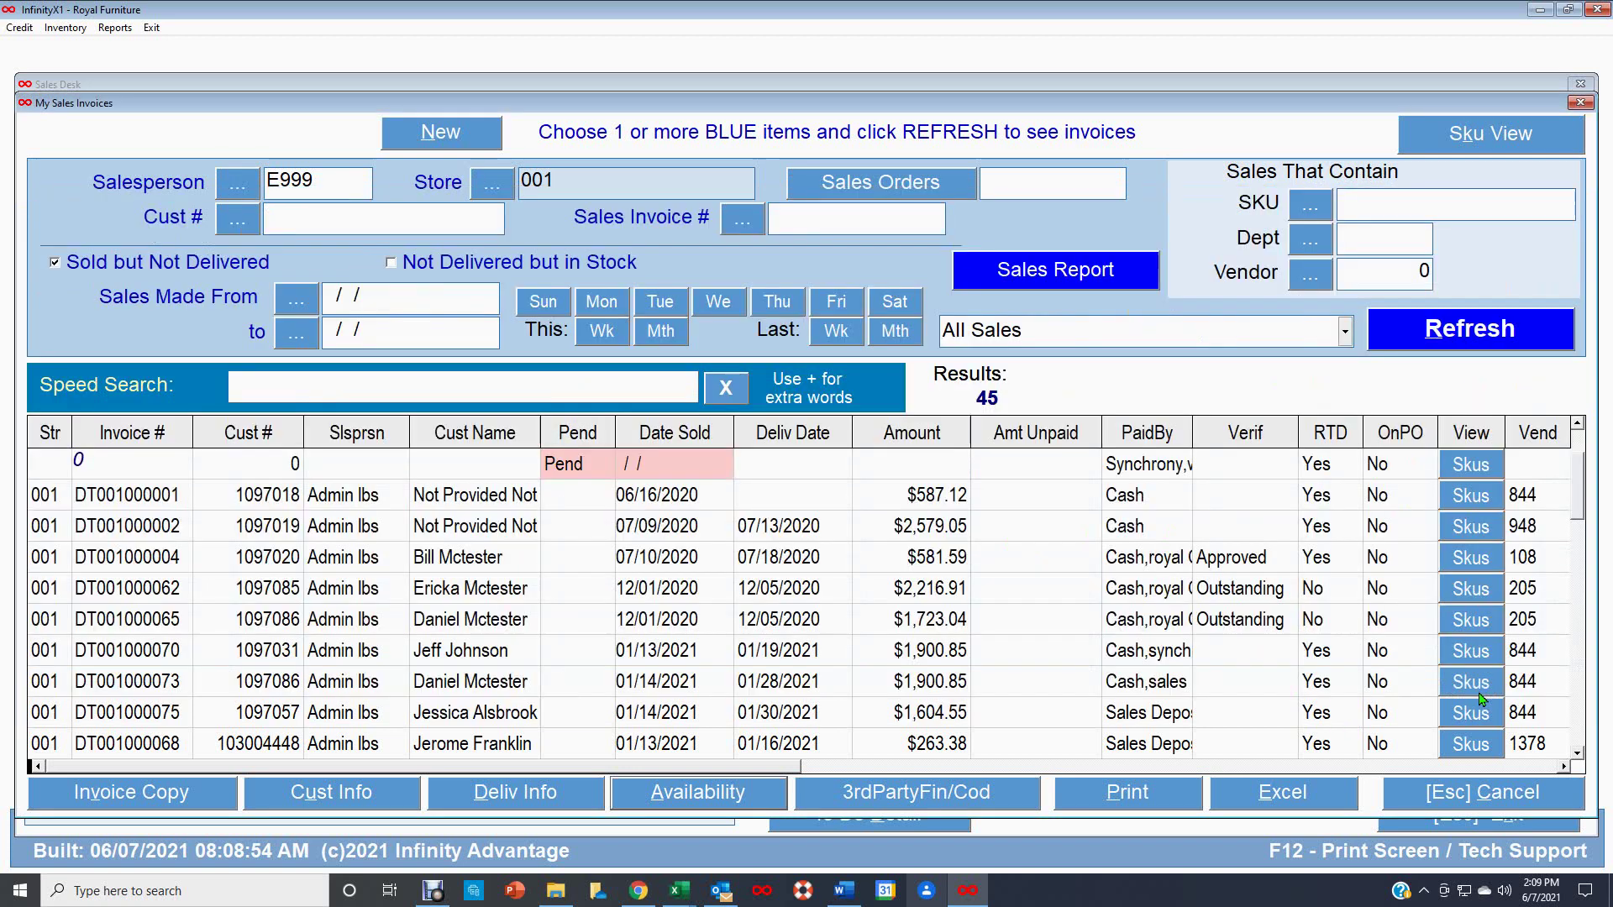
click(1497, 703)
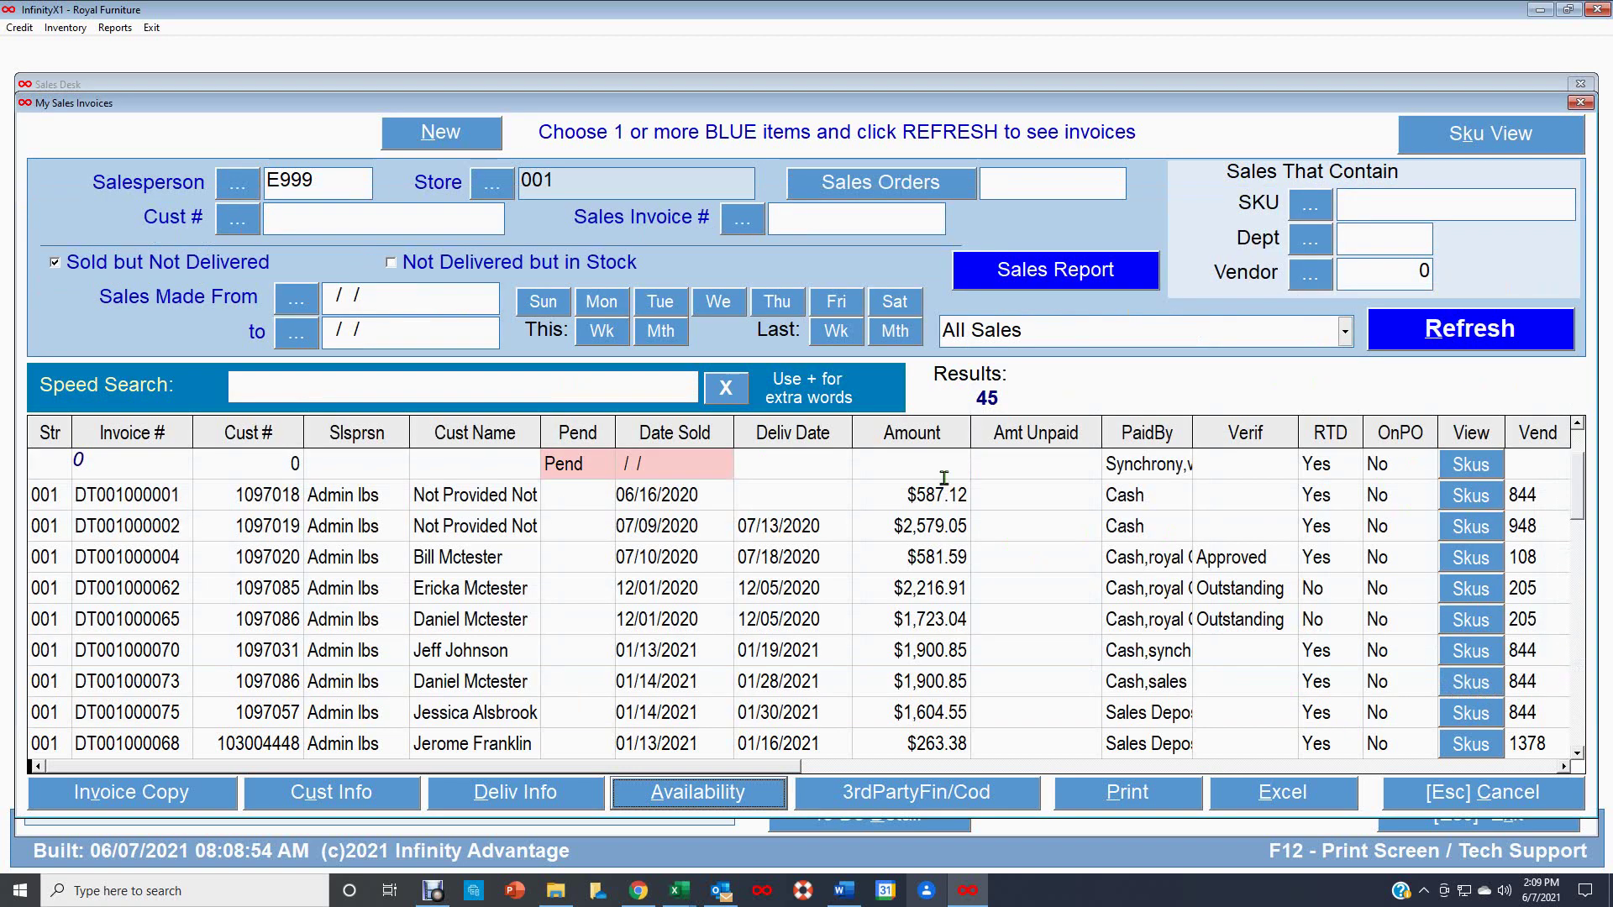
- Try the 3rdPartyFin/Cod lookup, dismiss the no-results message, and close it
click(926, 798)
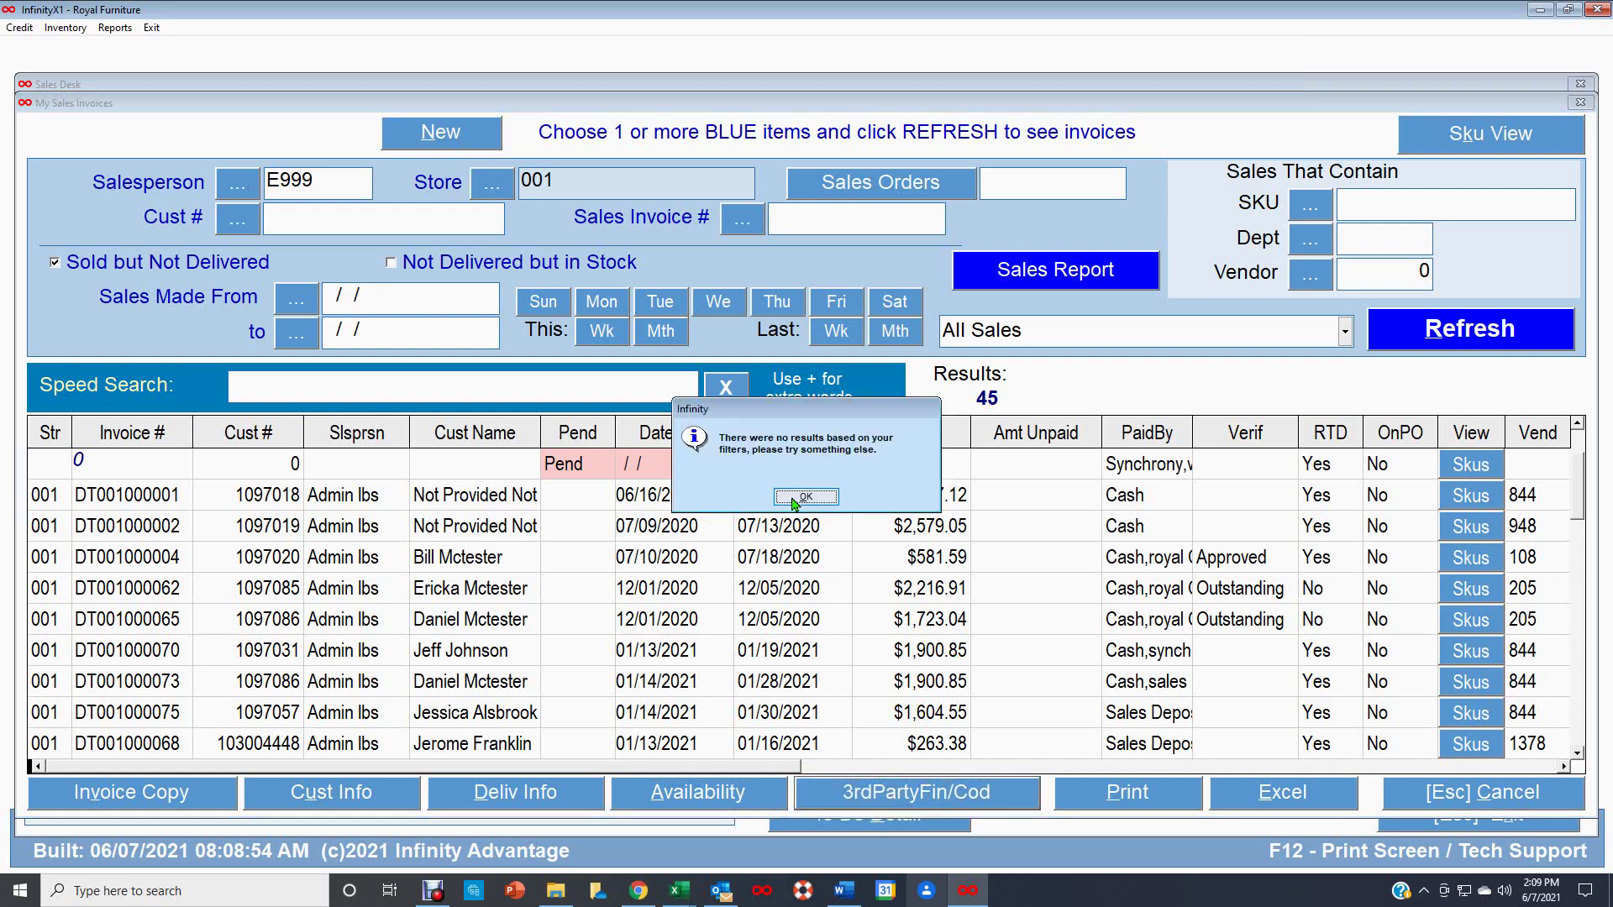
click(794, 502)
click(1498, 798)
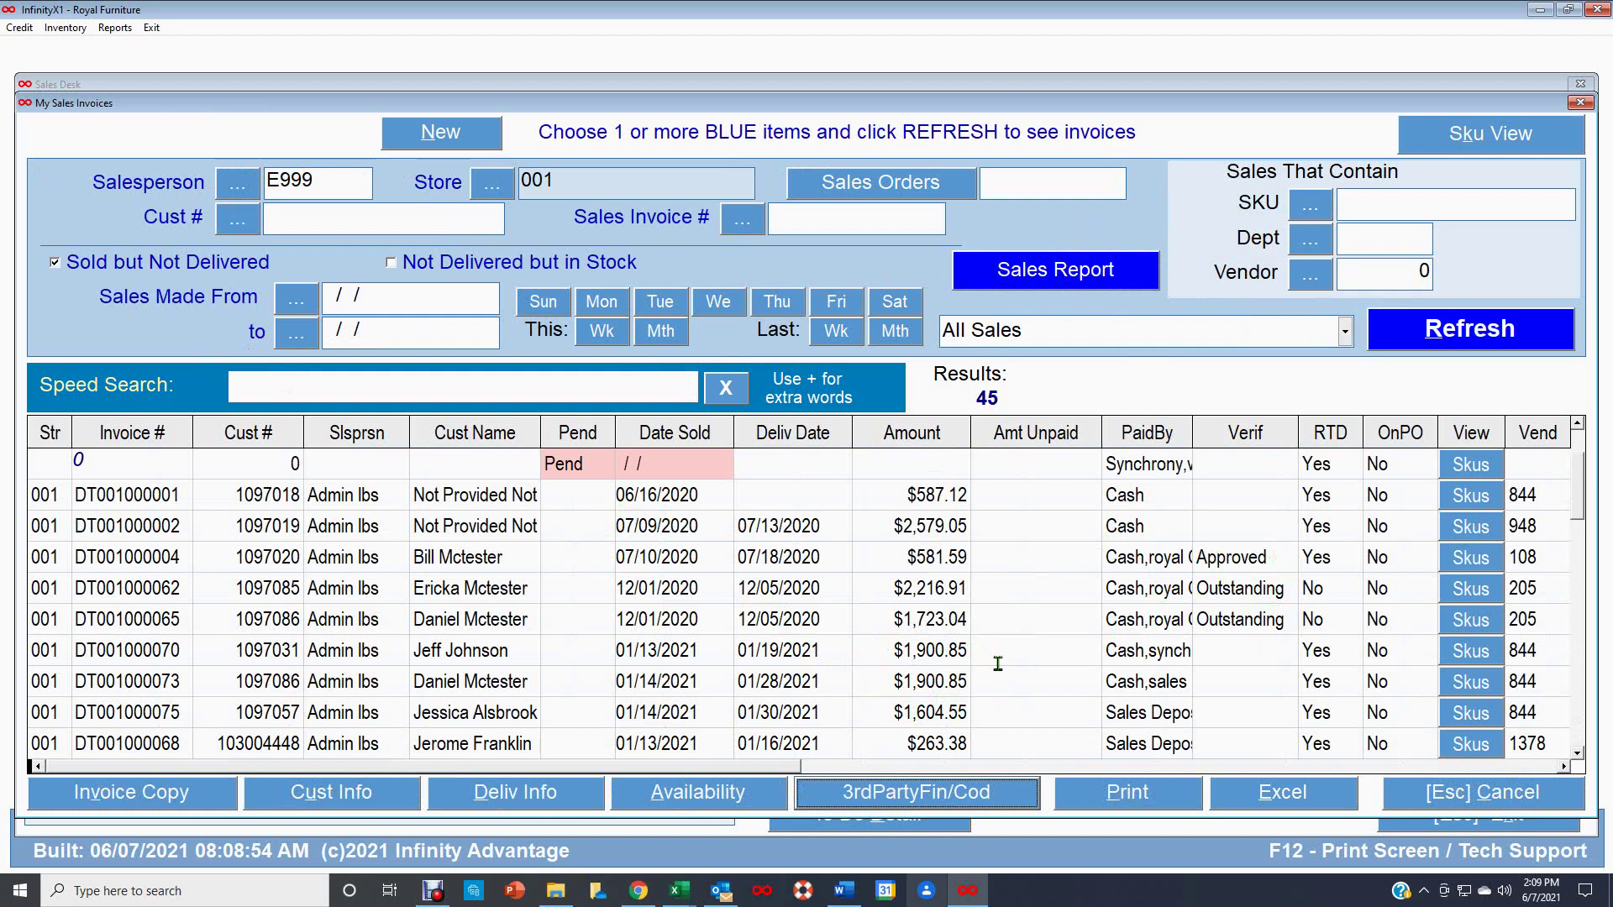
- Select invoice DT001000047B, review its $1,085.93 third-party financing, then close the window
click(929, 653)
scroll(916, 661, down, 2)
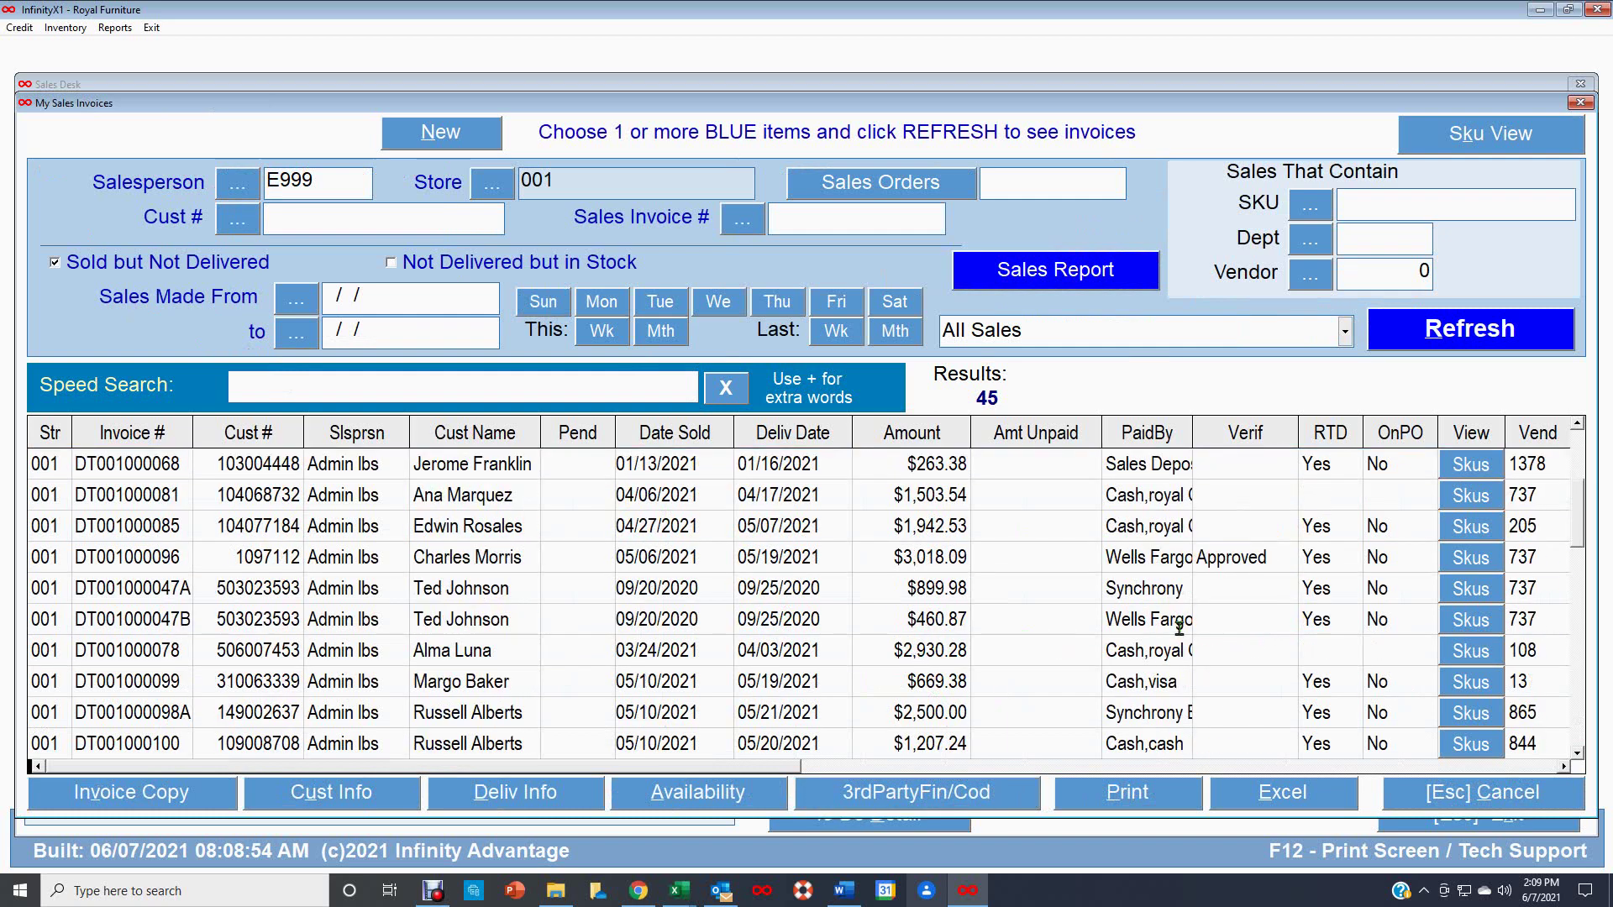
click(715, 617)
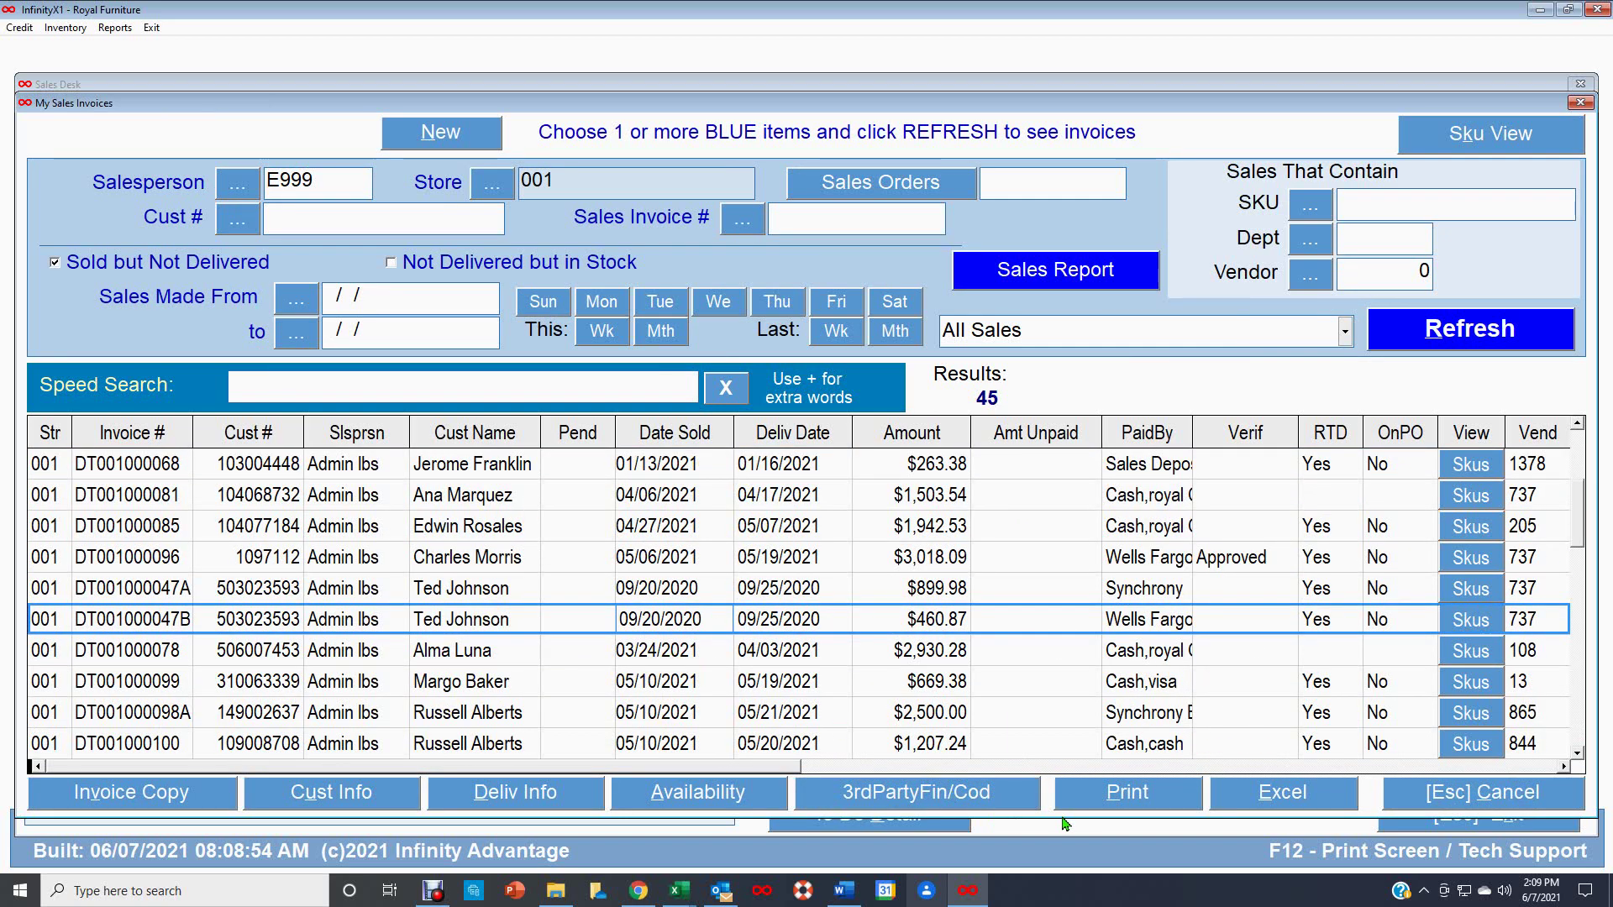
click(937, 798)
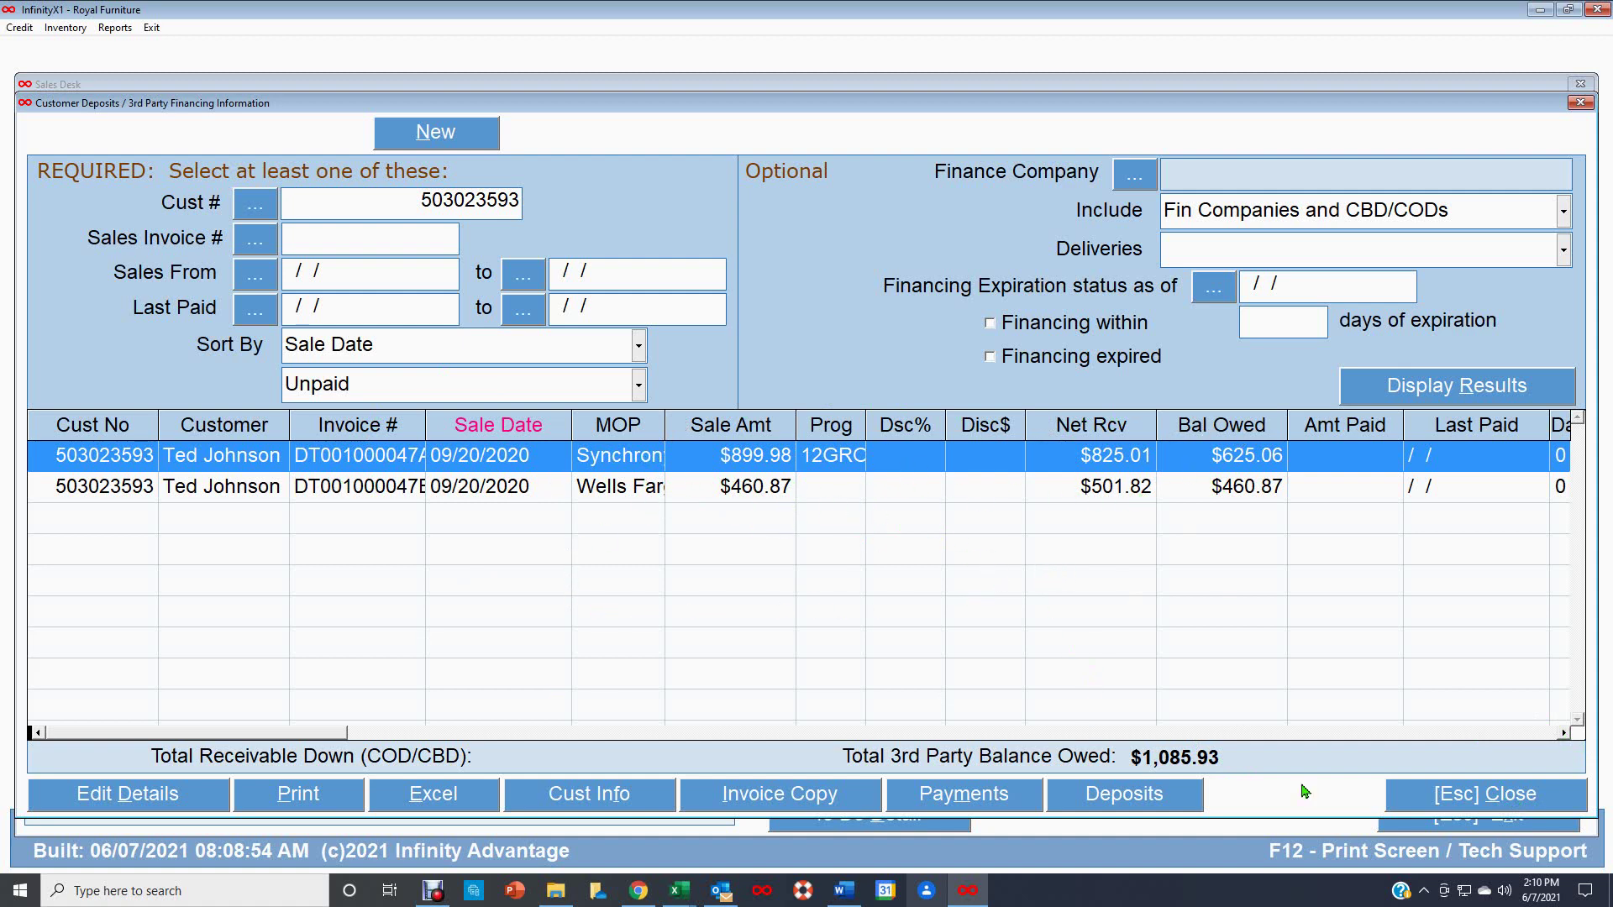
click(1485, 799)
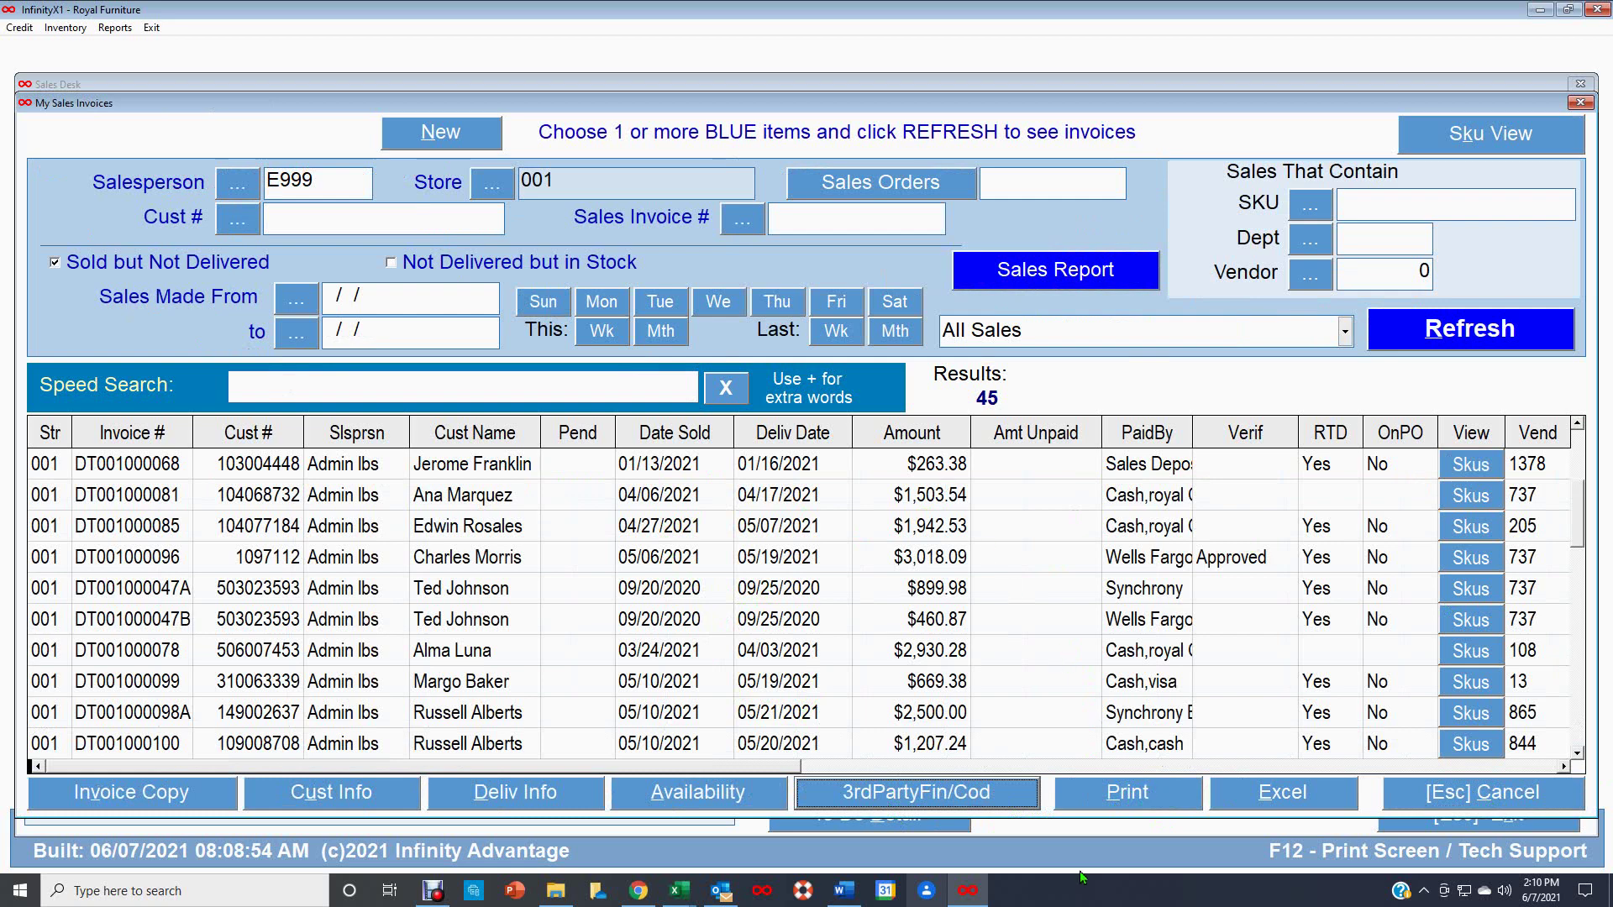
click(1142, 794)
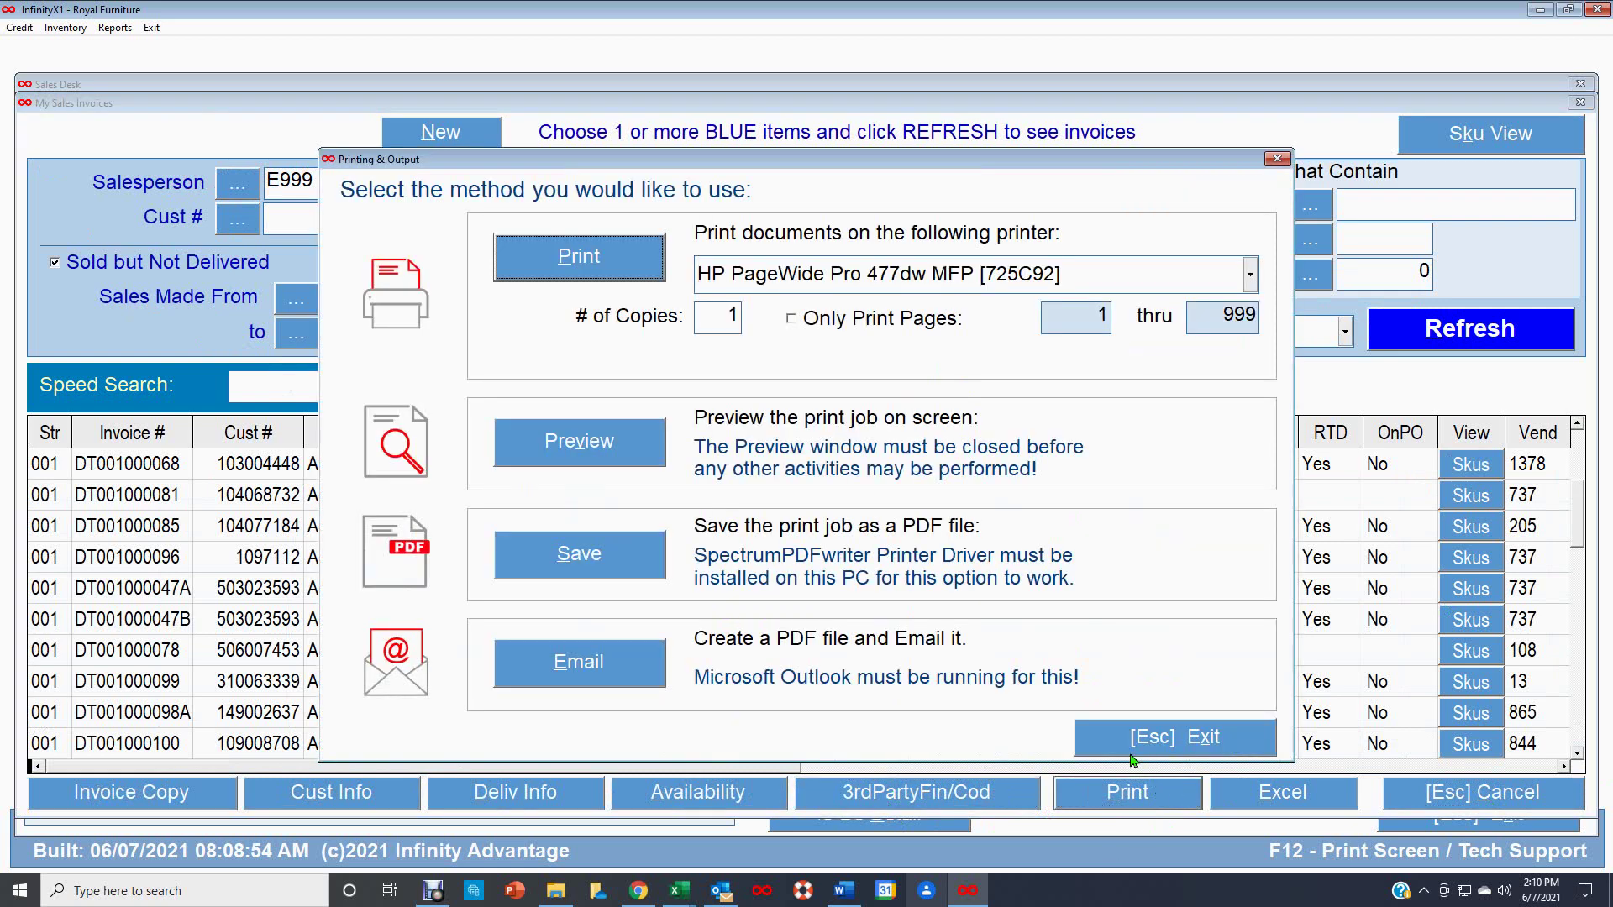
click(610, 454)
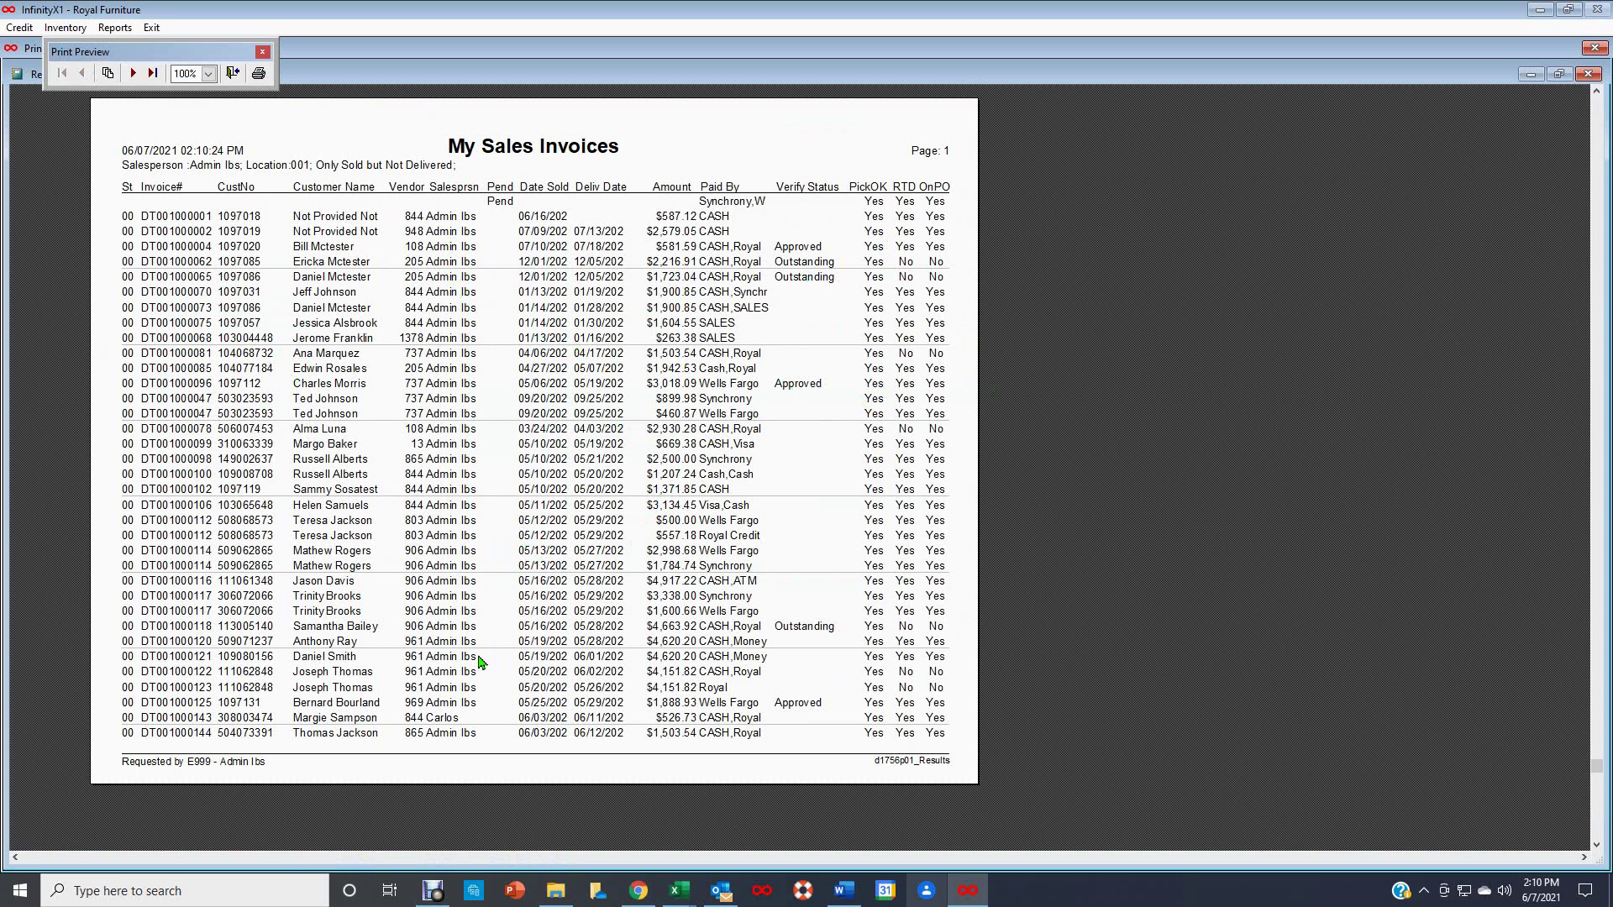
click(1589, 74)
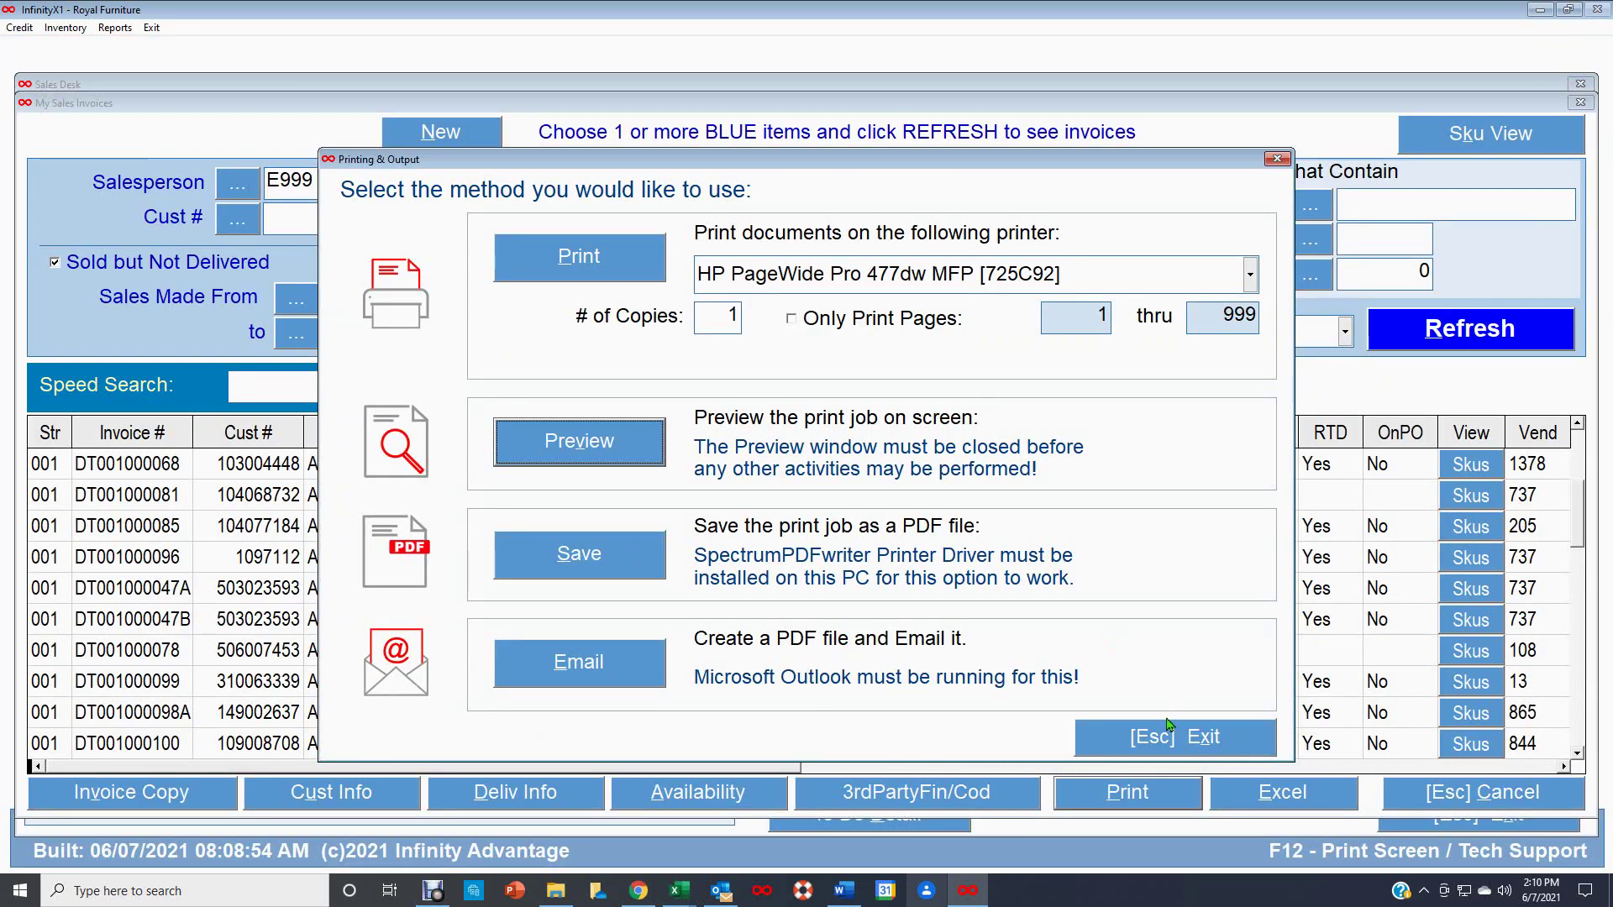
click(1176, 743)
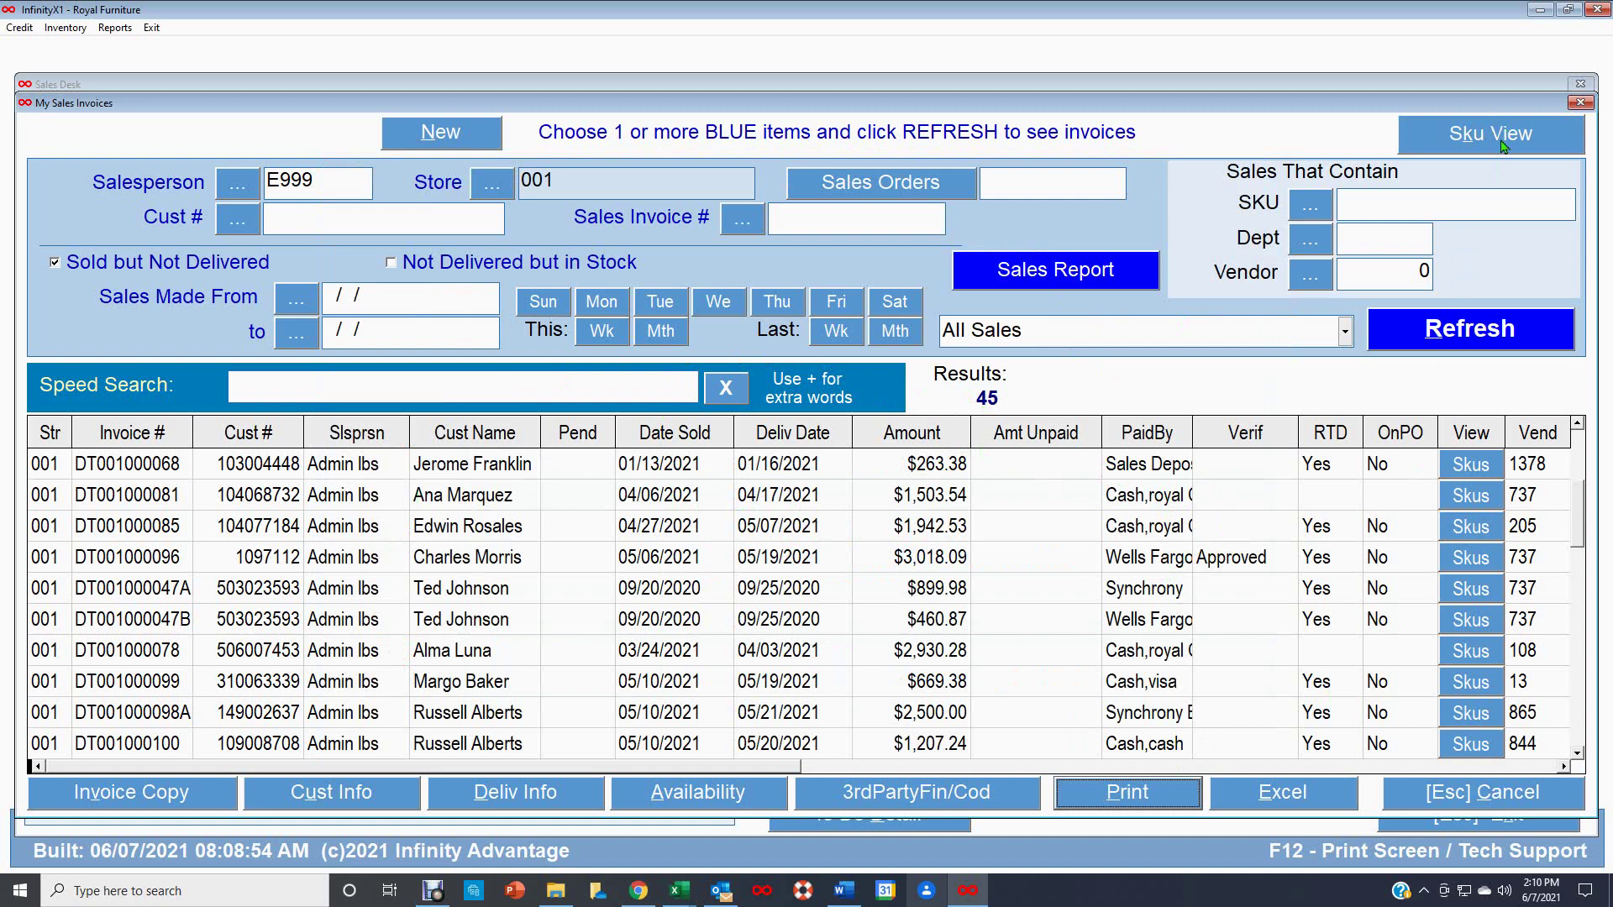
- Load E999's item lines in Sku View, inspect DT001000002's lines, then return to Invoice View
click(1474, 138)
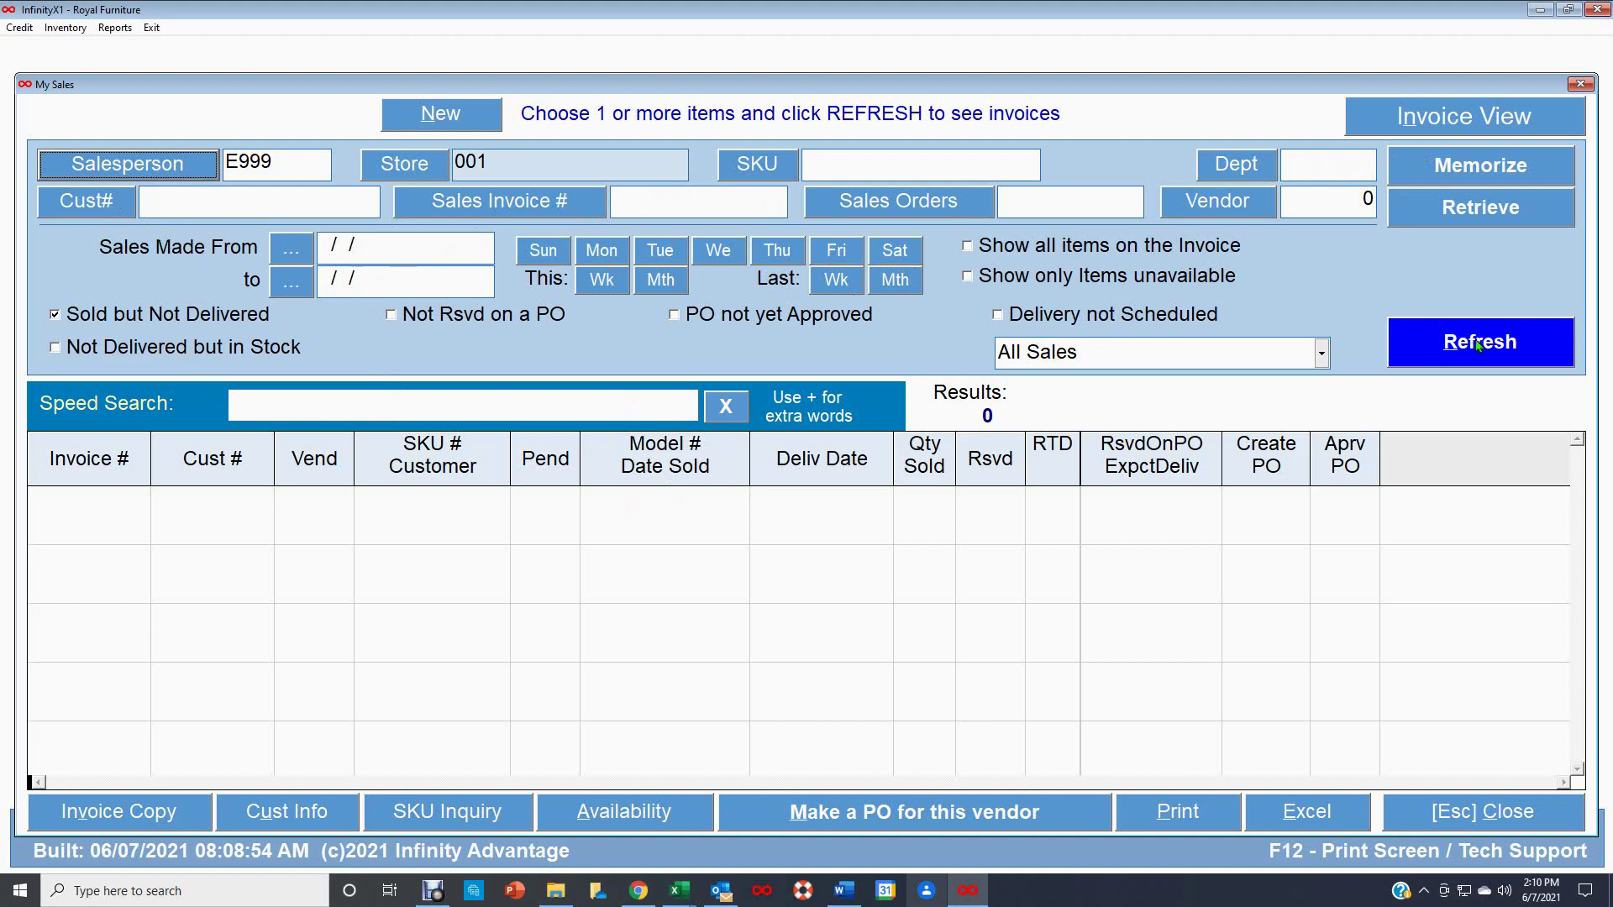
click(1476, 343)
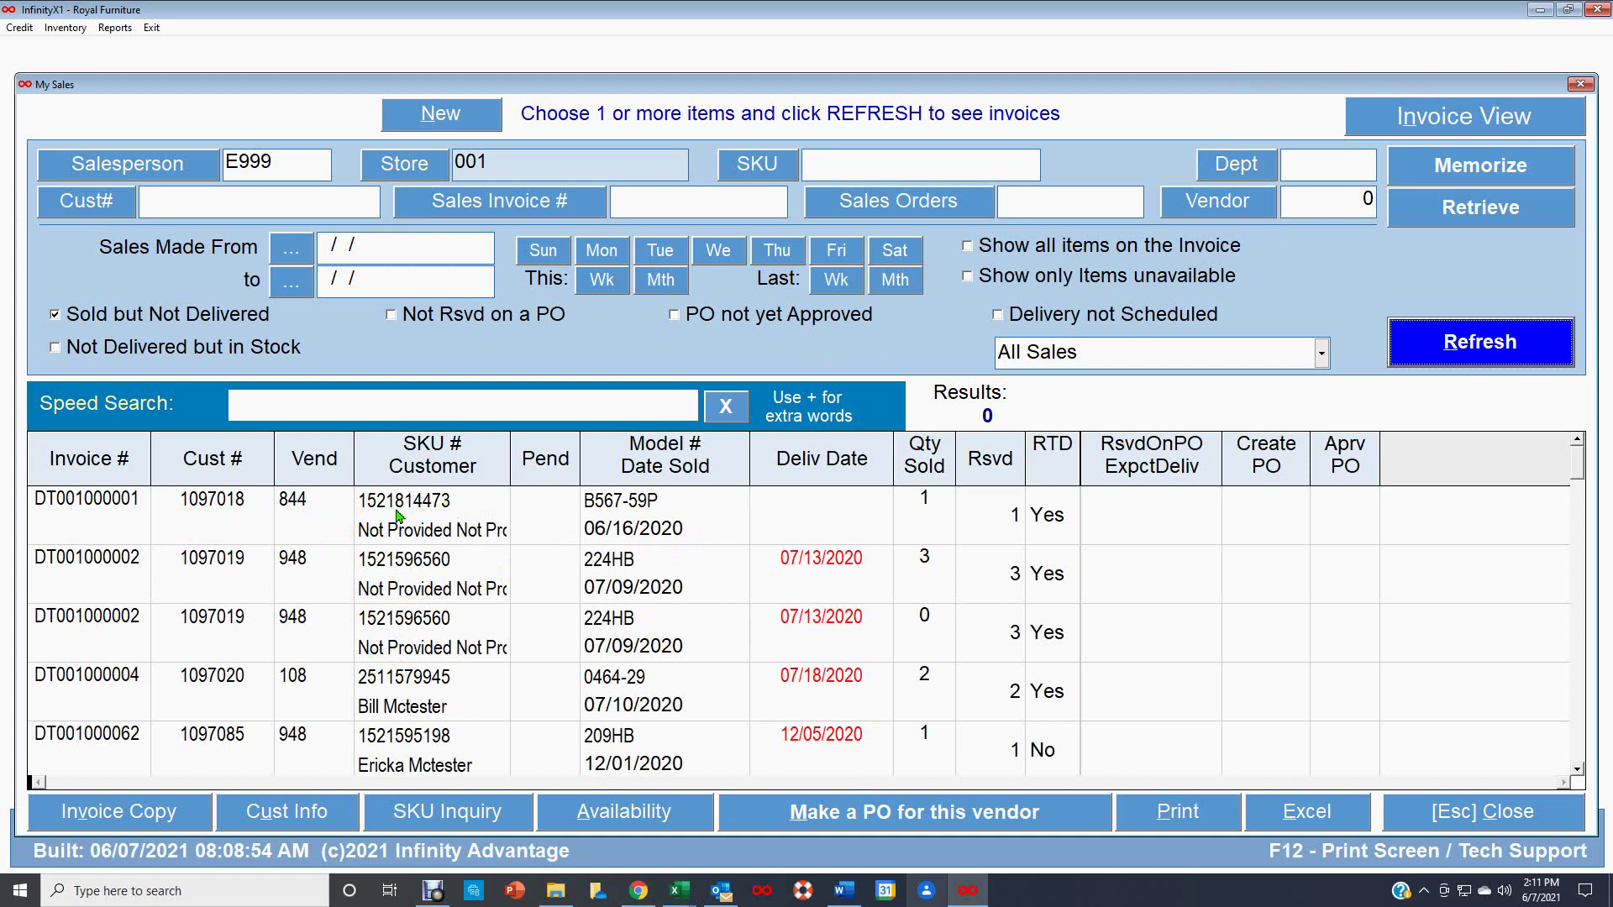
click(94, 582)
click(76, 639)
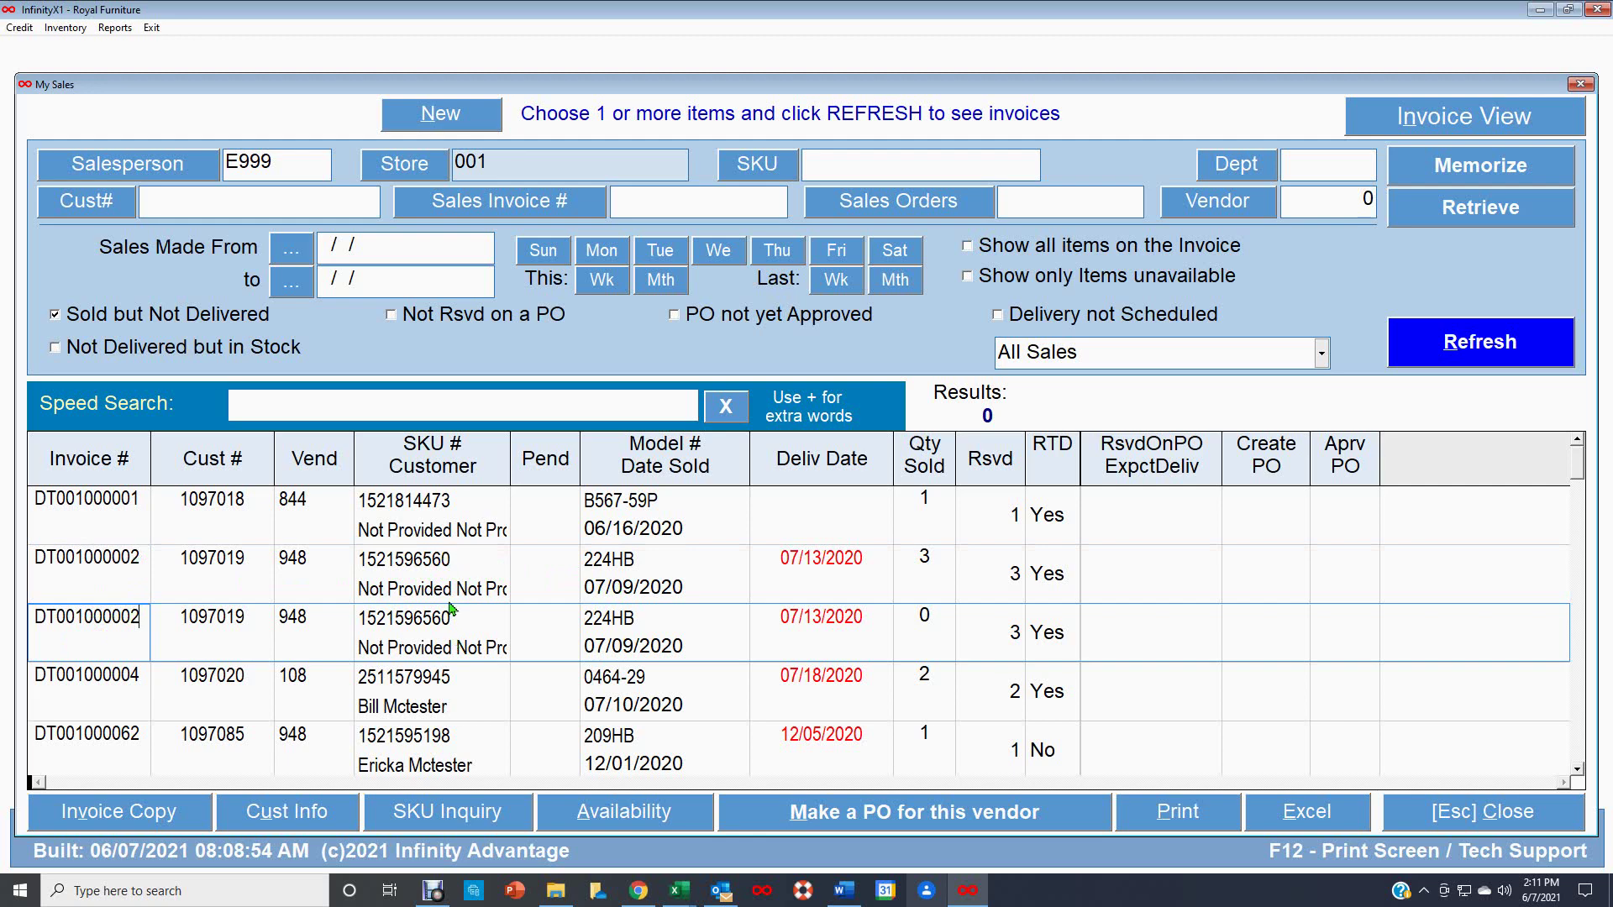
scroll(370, 631, down, 5)
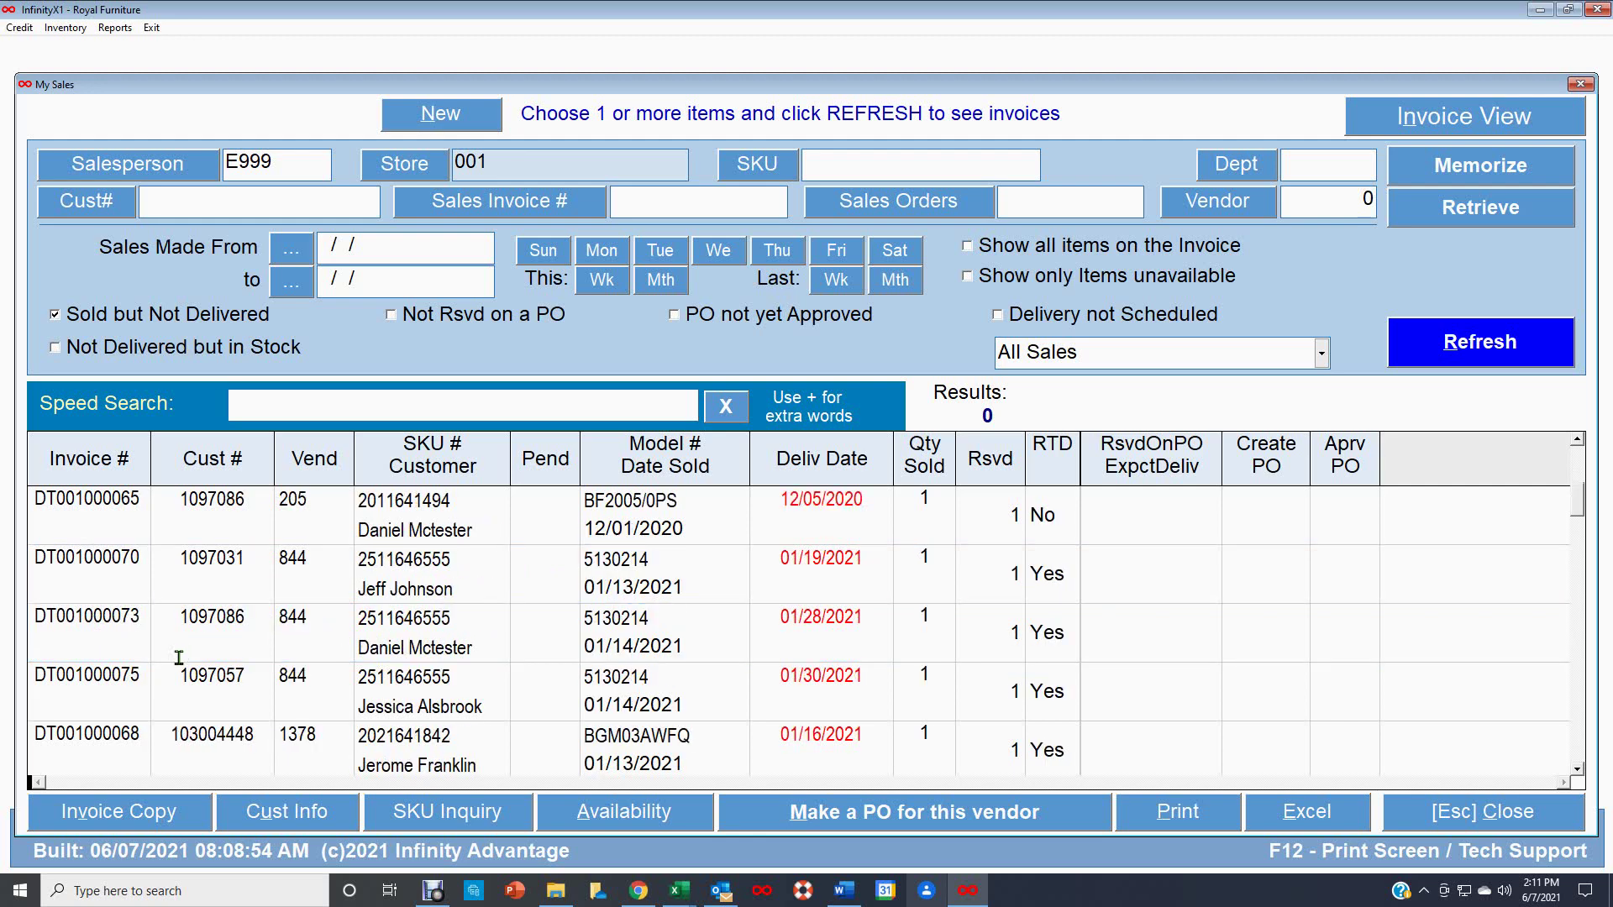
scroll(181, 659, down, 6)
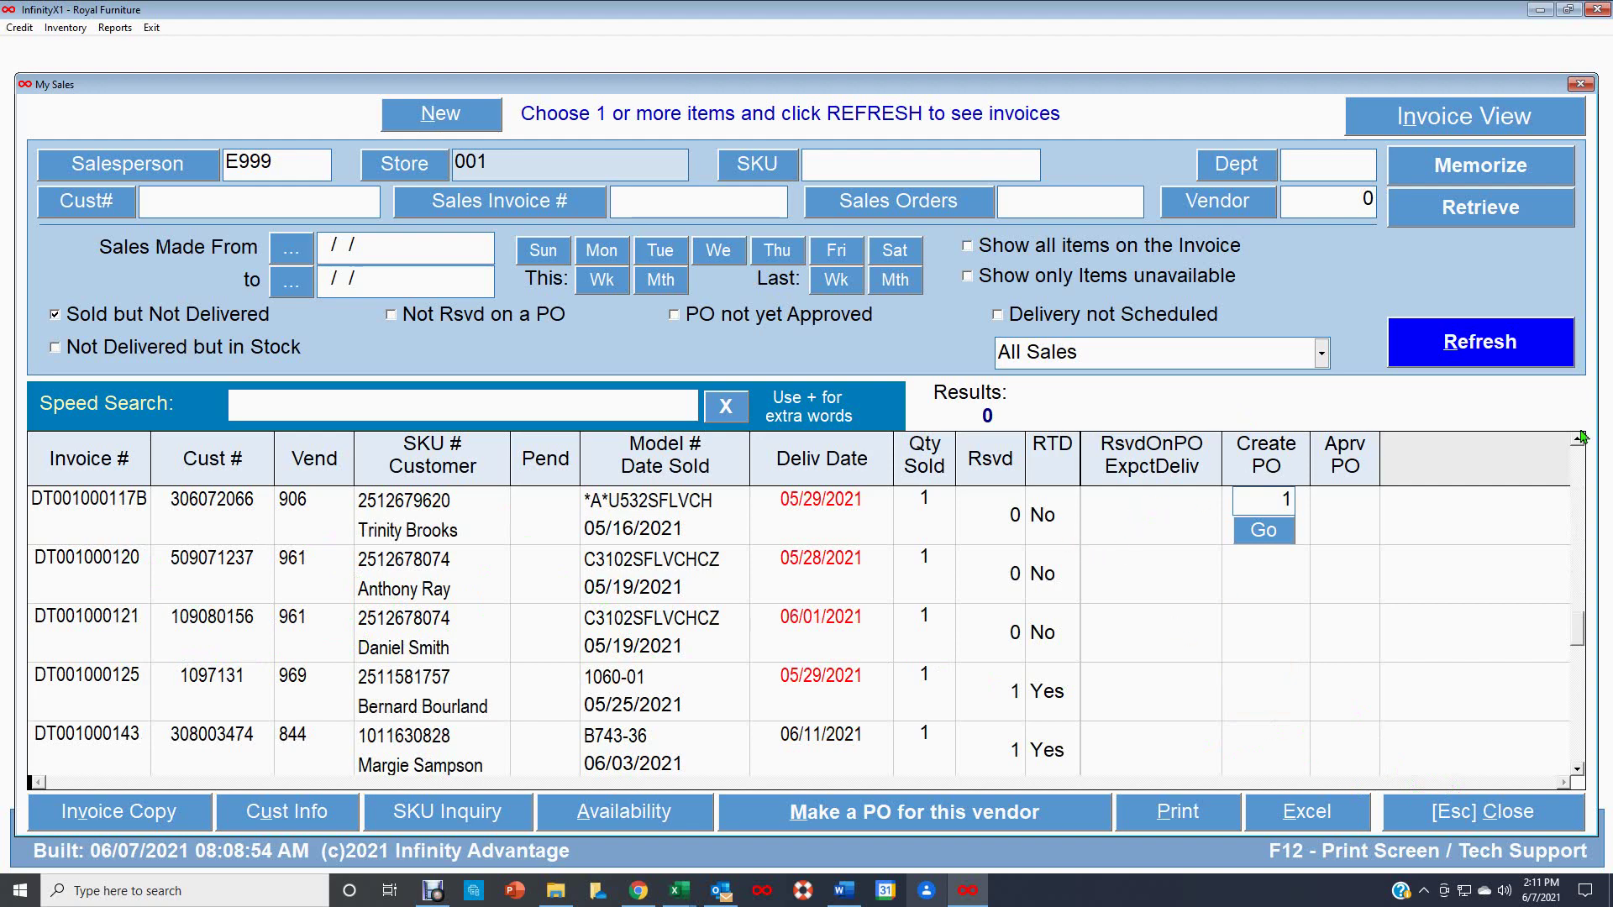
click(1466, 115)
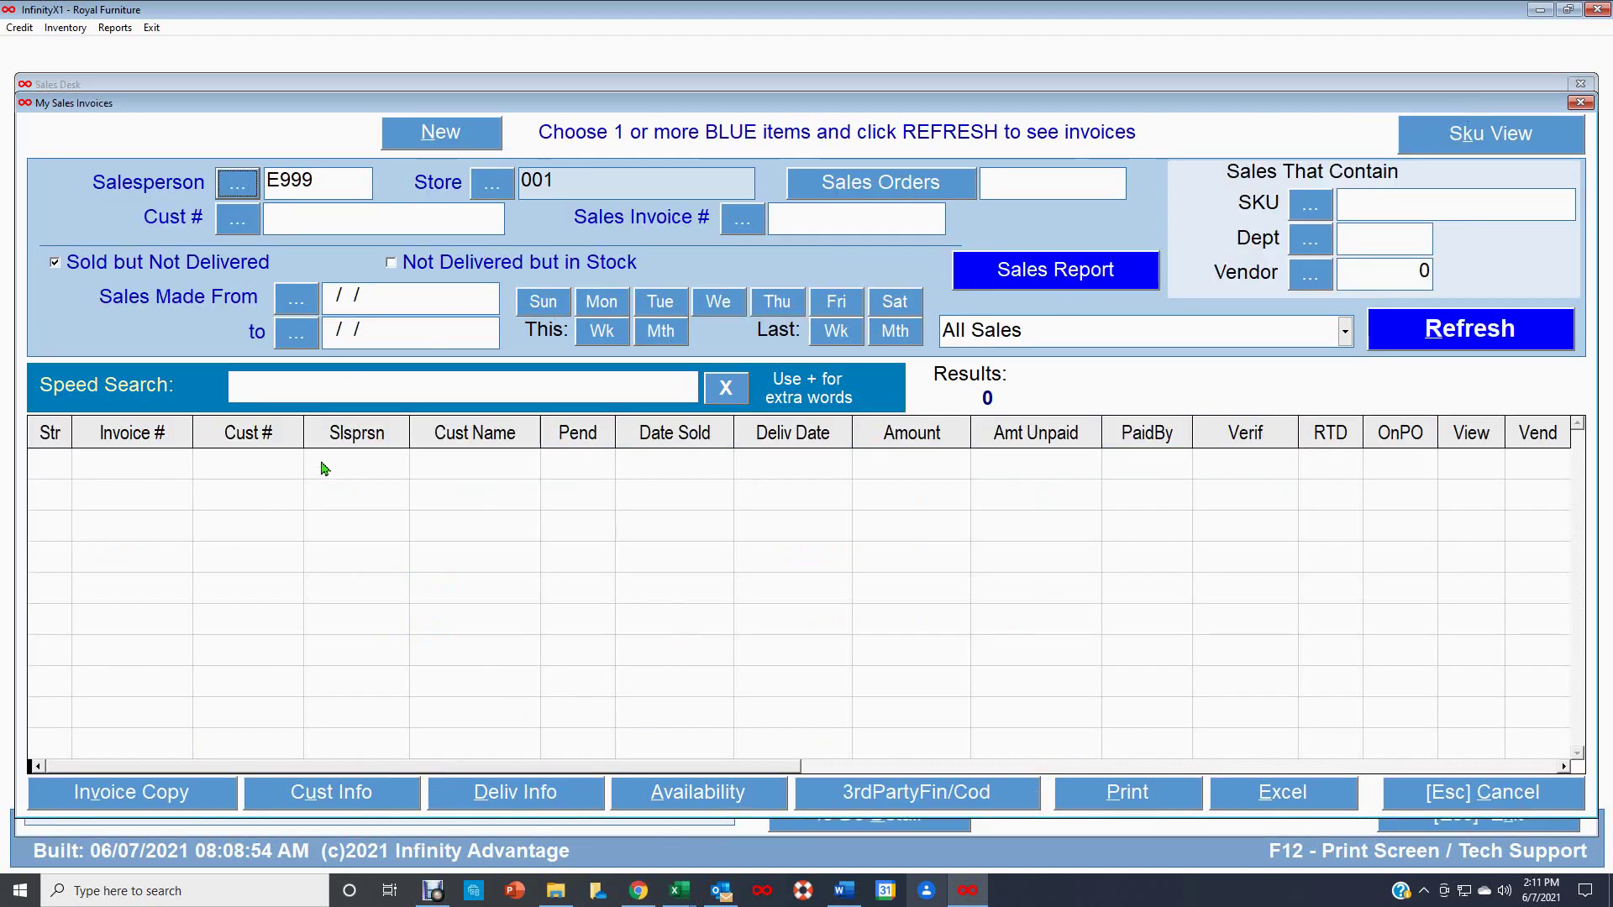
- Refresh My Sales Invoices so all 45 invoices reappear, starting with DT001000001
click(1481, 348)
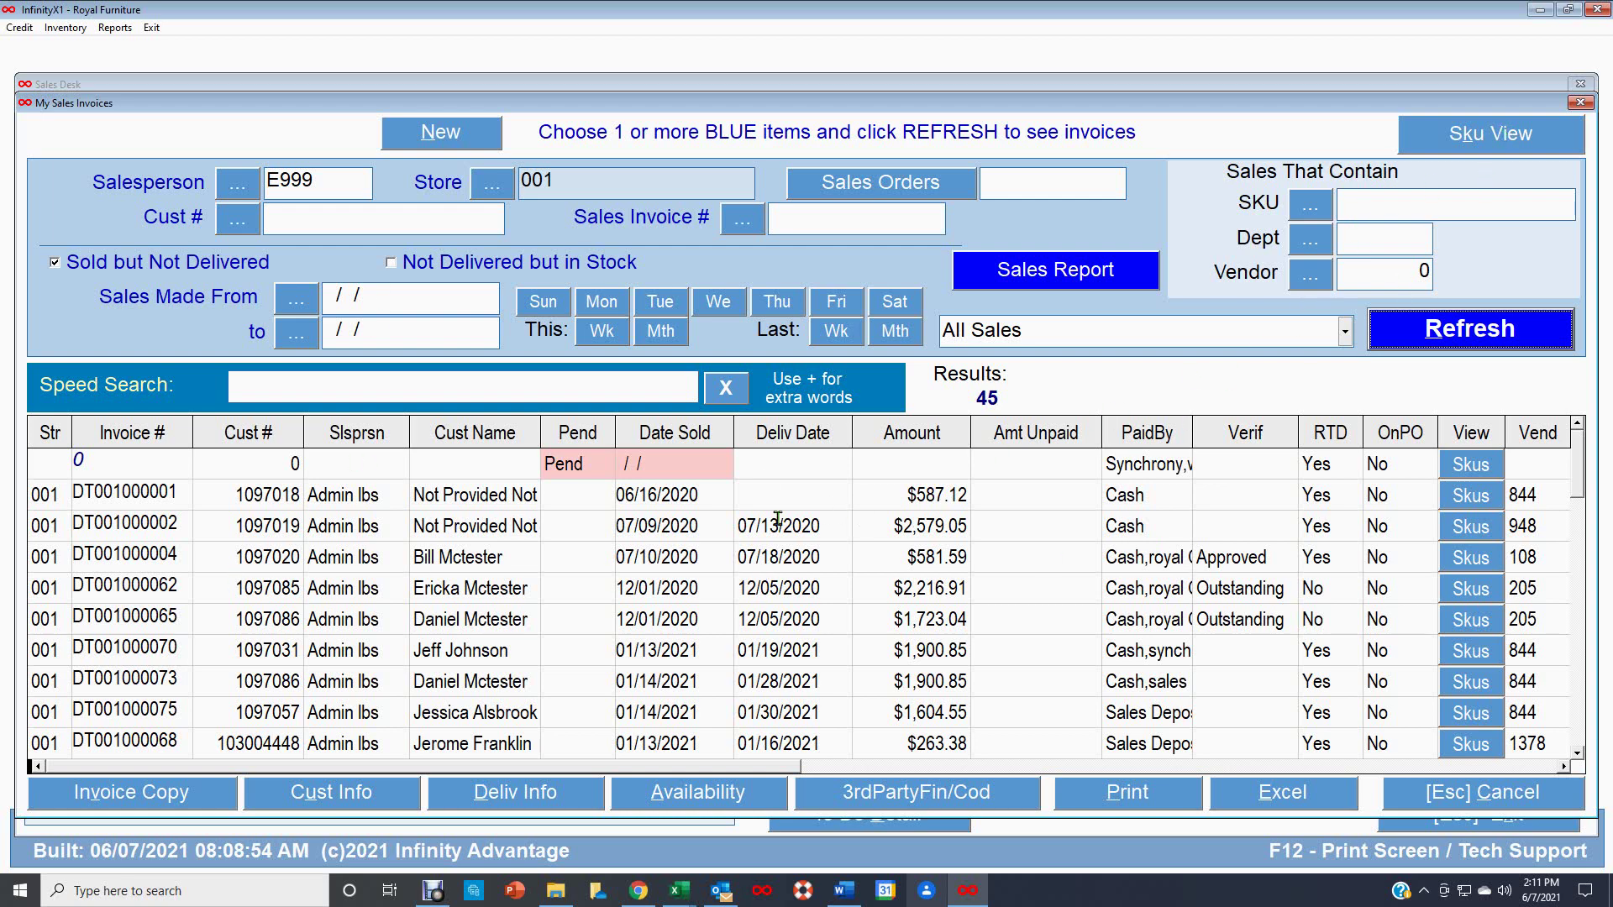
- Cancel out of My Sales Invoices to return to the Sales Desk's recent customers for 06/07/2021
click(1506, 799)
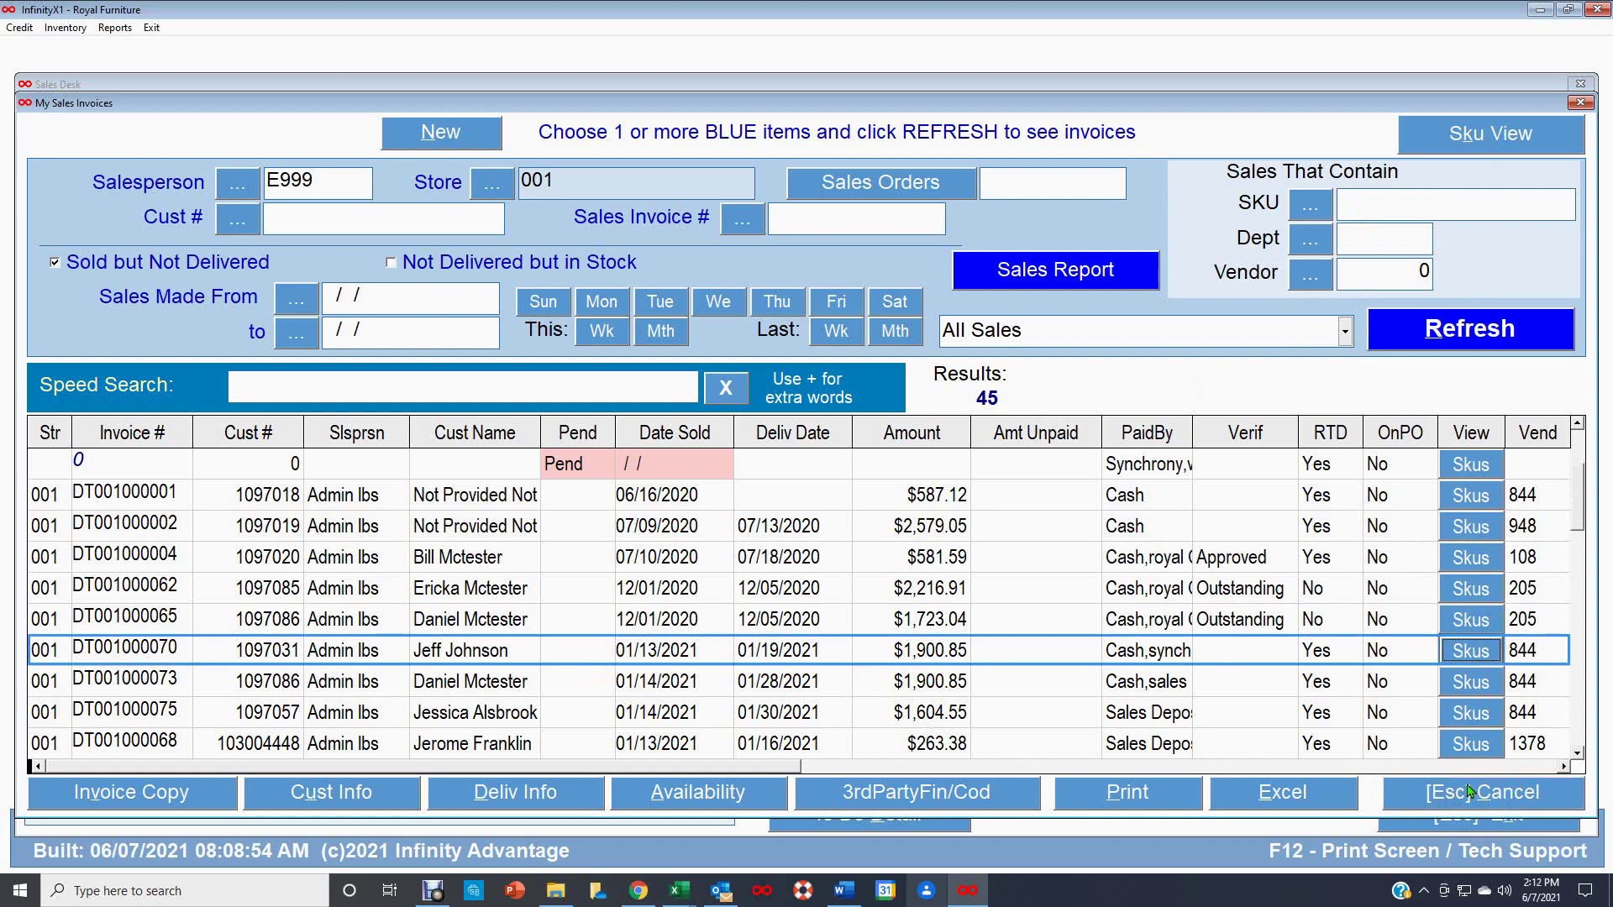
click(1470, 792)
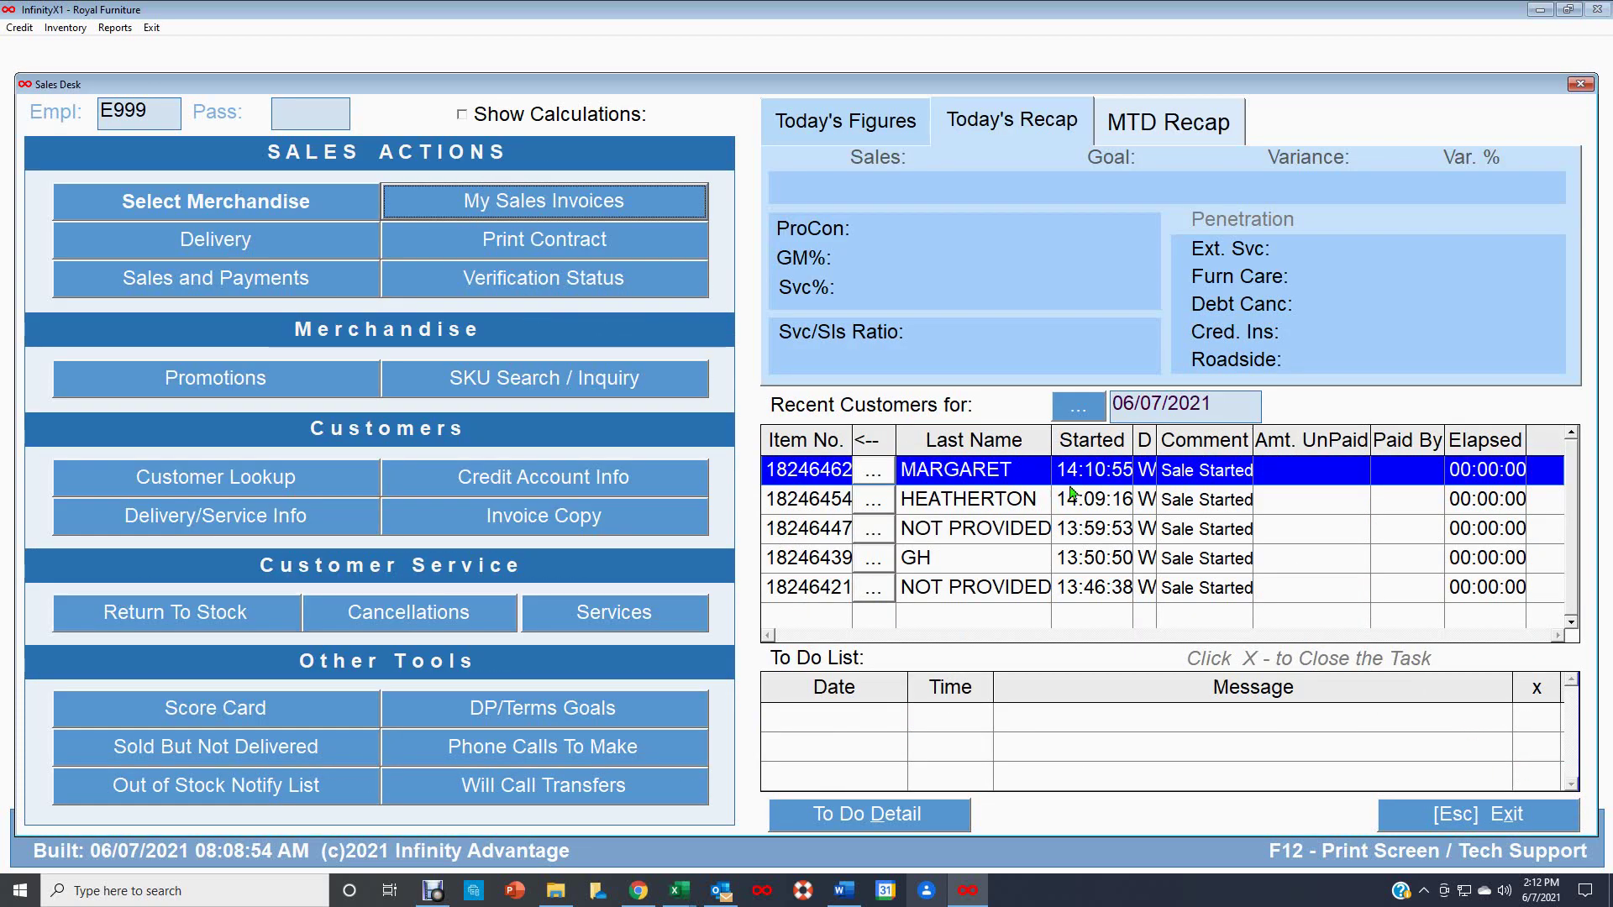